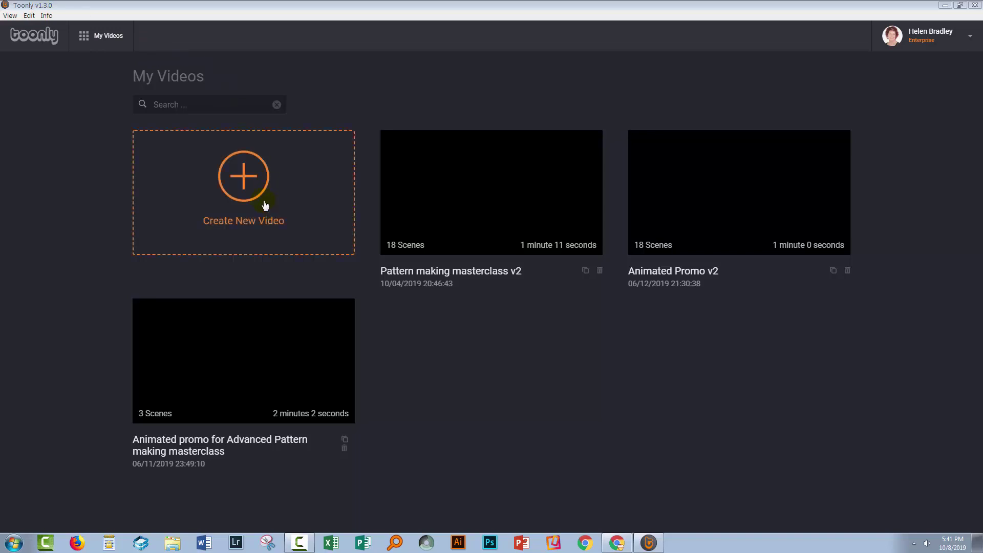
# Start a new Toonly video titled 'Youtube channel intro' and open it in the editor.
pyautogui.click(243, 179)
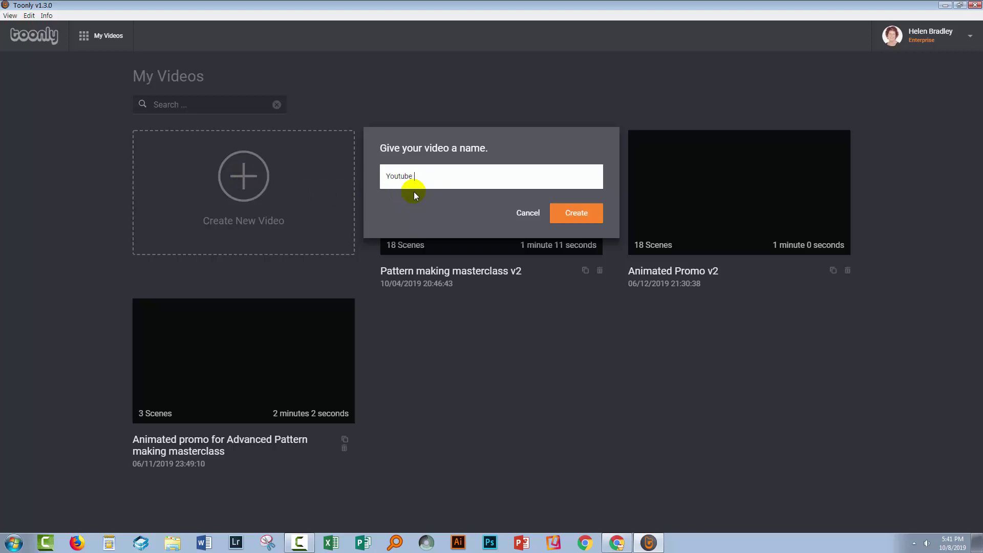
pyautogui.write('Youtube channel intro')
pyautogui.click(574, 217)
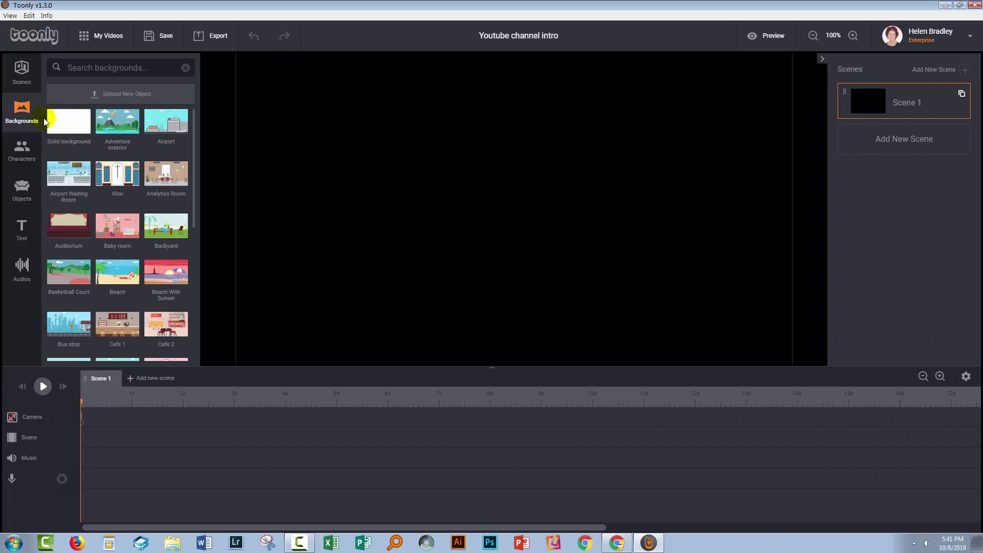
# Select New Channel Intro 2019 v2.mp3 from the Captures and camrec files folder for upload.
pyautogui.click(22, 275)
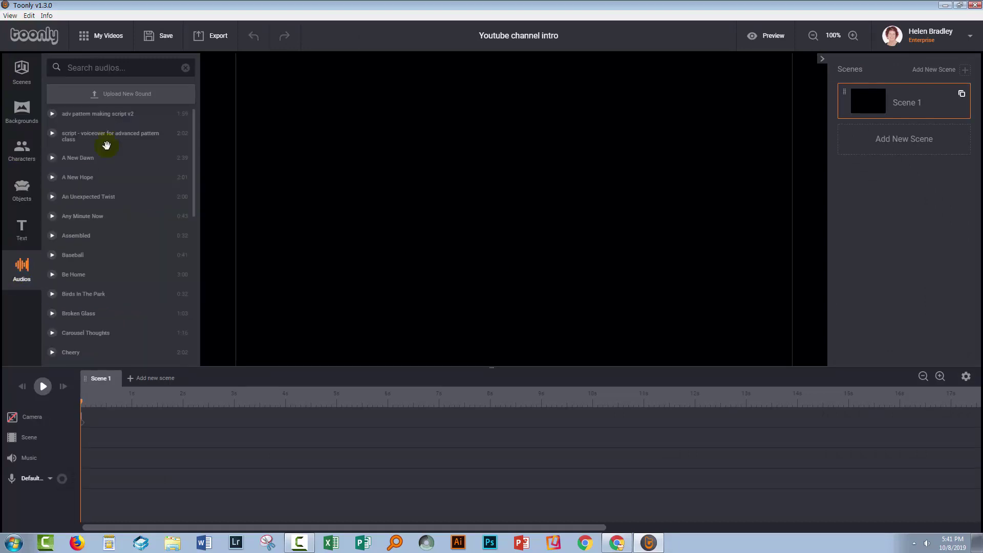
pyautogui.click(113, 98)
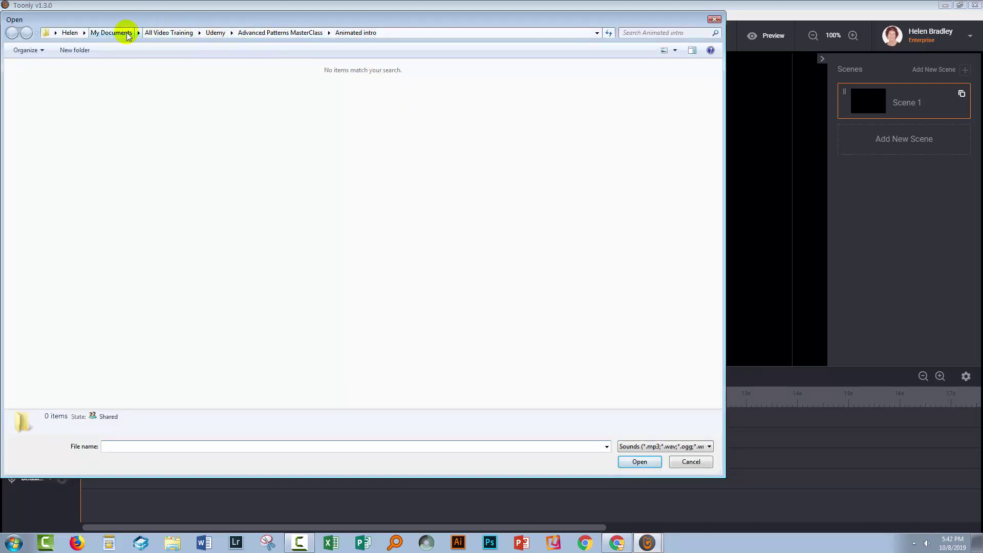
pyautogui.click(154, 32)
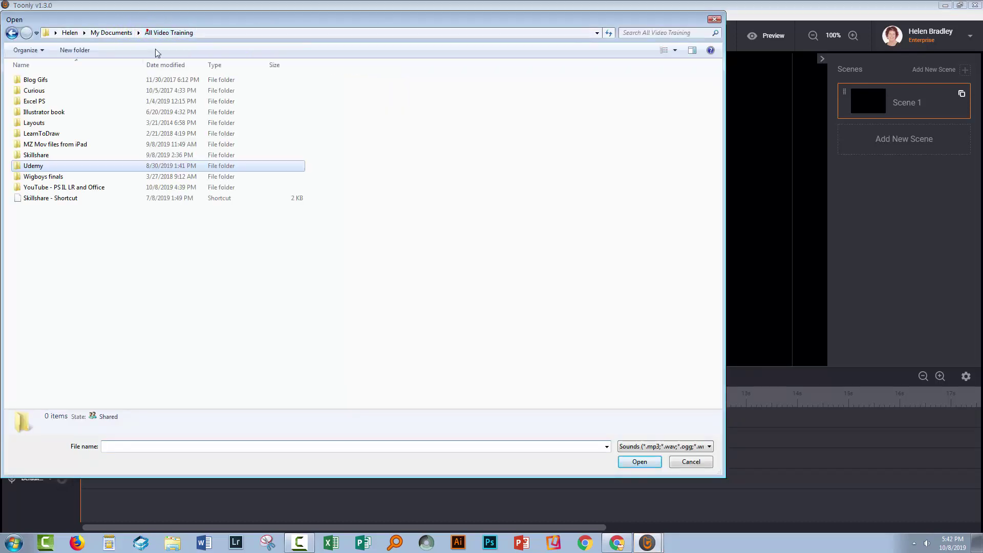
pyautogui.doubleClick(59, 188)
pyautogui.doubleClick(41, 95)
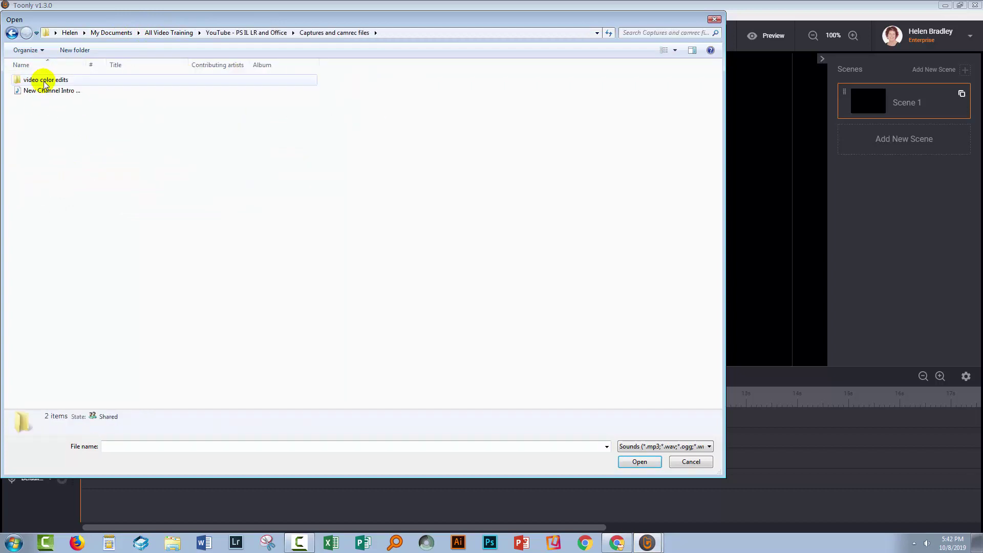
pyautogui.click(43, 91)
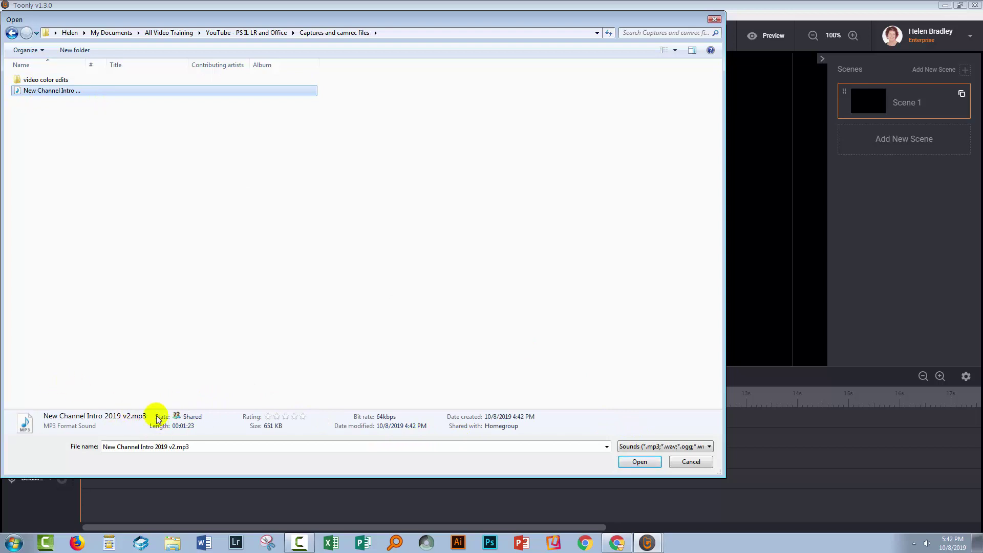
# Name the sound 'New Channel Intro 2019' and upload it to the audio library.
pyautogui.click(644, 462)
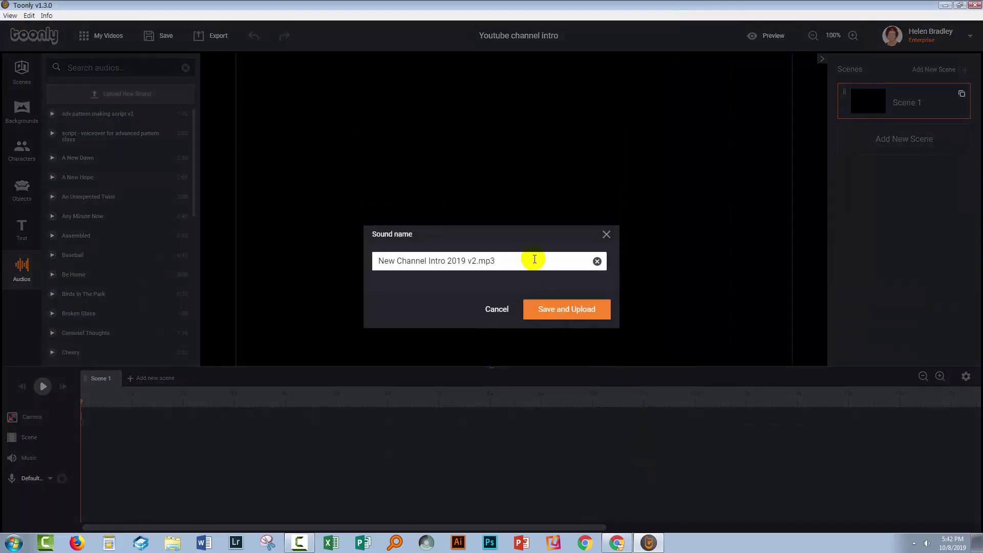
pyautogui.press('BackSpace')
pyautogui.press('BackSpace')
pyautogui.press('BackSpace')
pyautogui.press('BackSpace')
pyautogui.press('BackSpace')
pyautogui.press('BackSpace')
pyautogui.press('BackSpace')
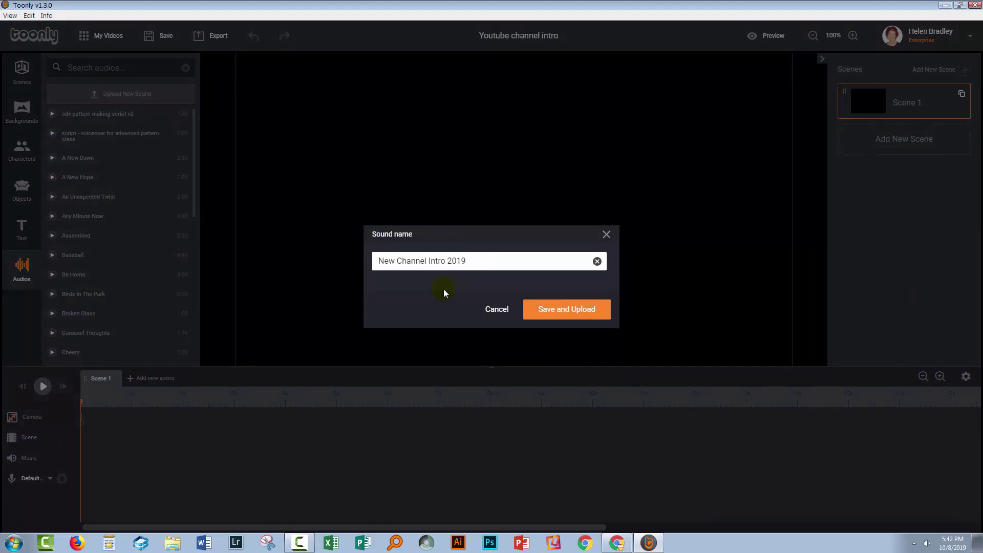
pyautogui.click(550, 311)
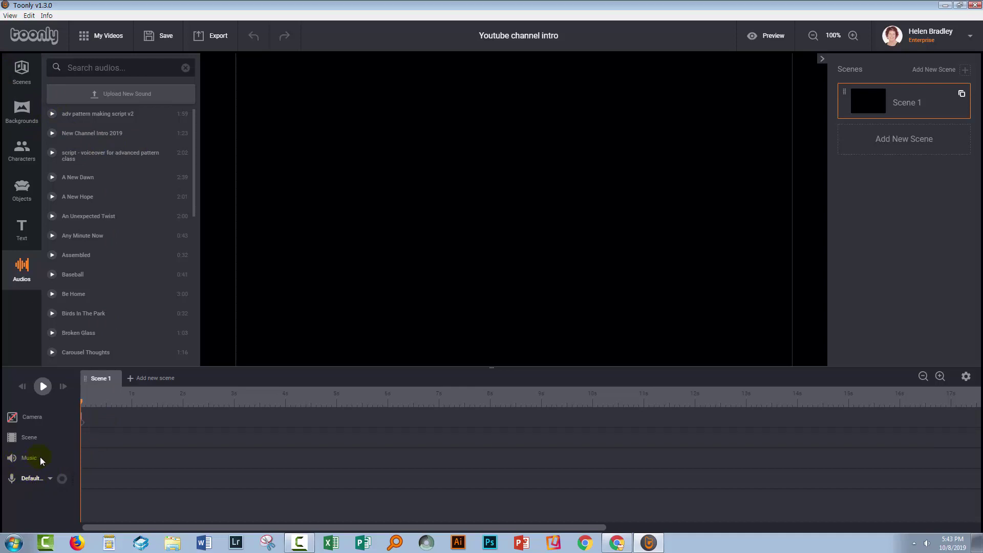
# Drop the New Channel Intro 2019 sound onto the voice track at the start of Scene 1.
pyautogui.click(90, 134)
pyautogui.moveTo(90, 134); pyautogui.dragTo(82, 486)
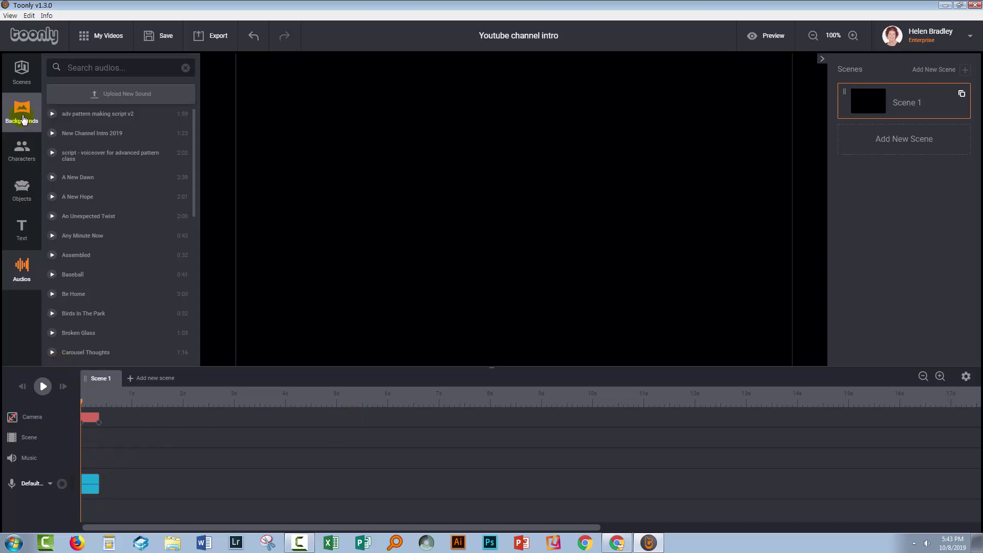
# Drag the Office 2 background from the Backgrounds library onto Scene 1's canvas.
pyautogui.click(23, 114)
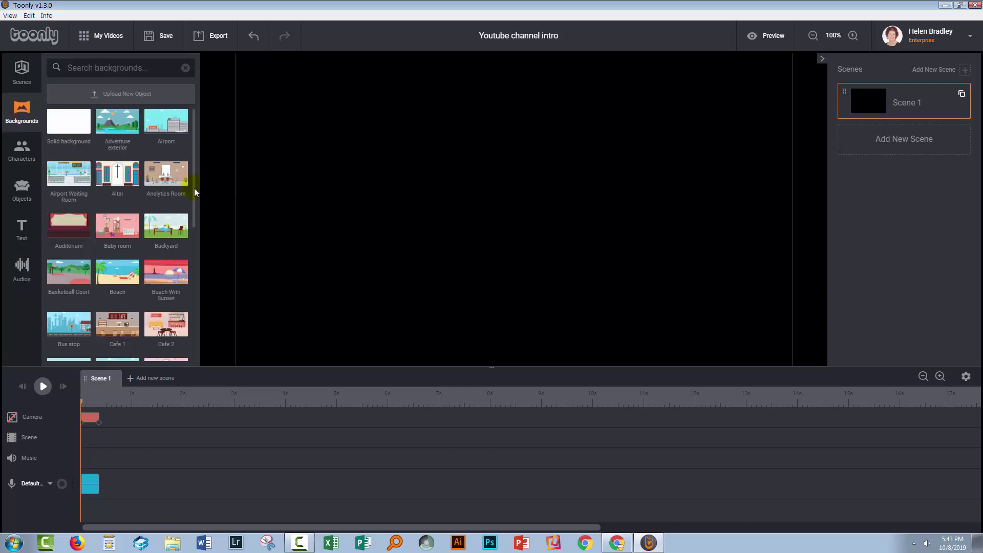
pyautogui.scroll(-6, 187, 215)
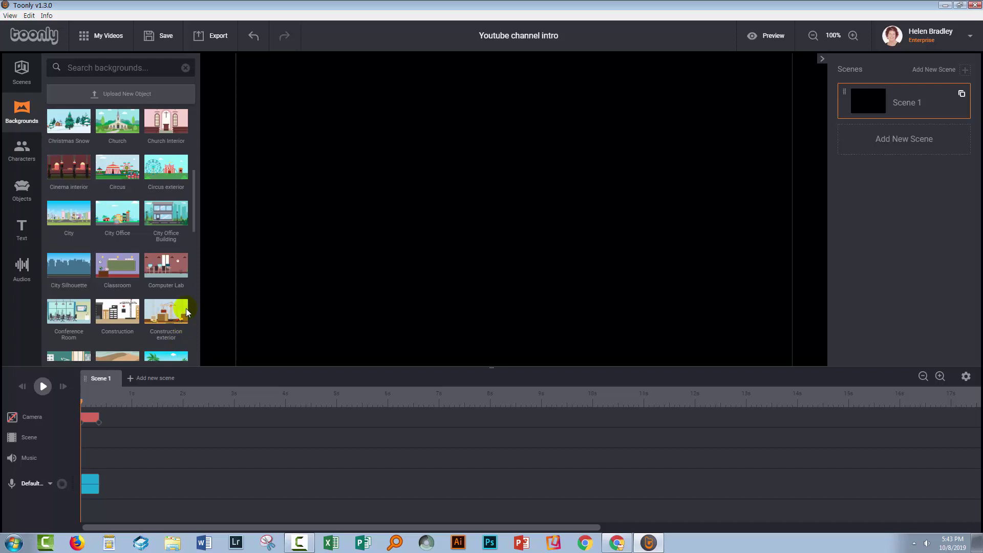
pyautogui.scroll(1, 187, 313)
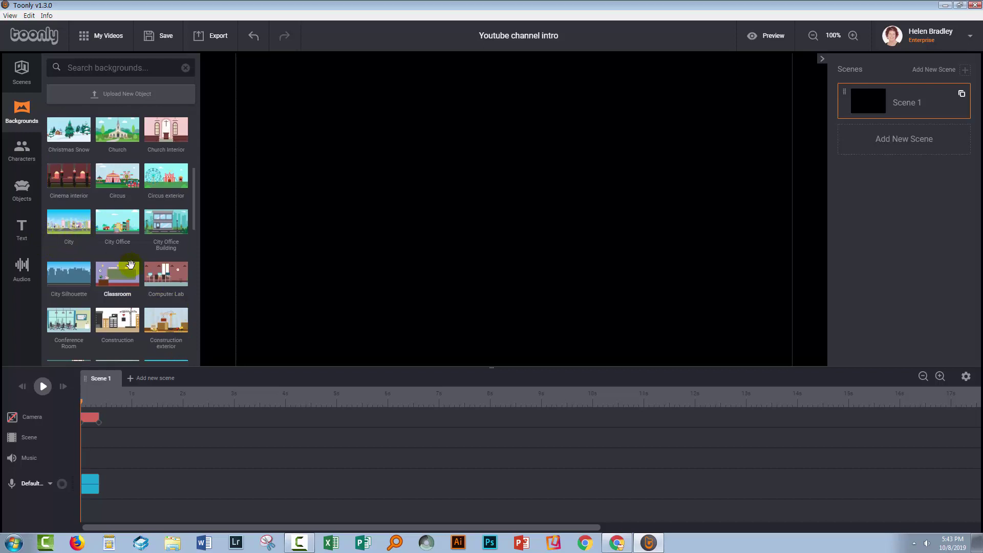
pyautogui.scroll(-8, 131, 265)
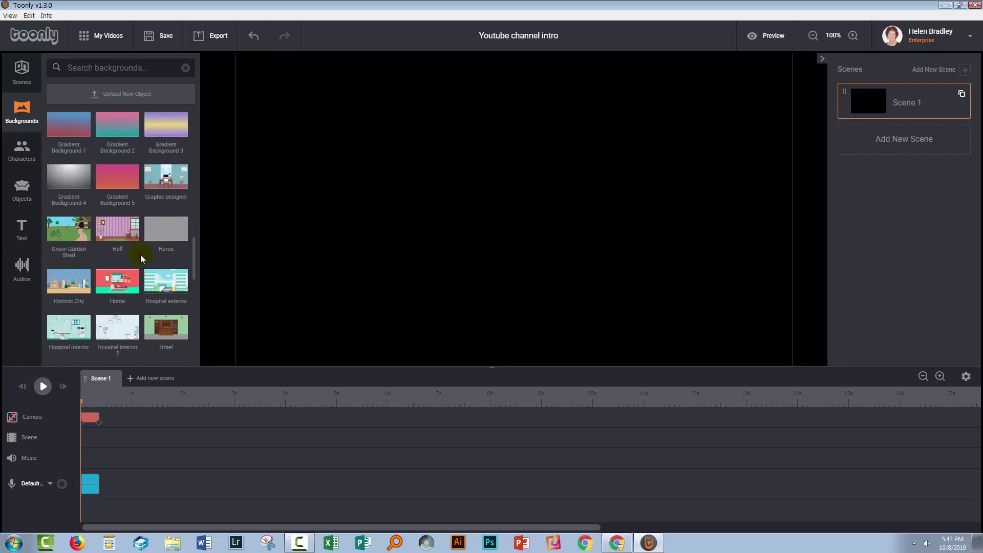
pyautogui.scroll(-6, 162, 271)
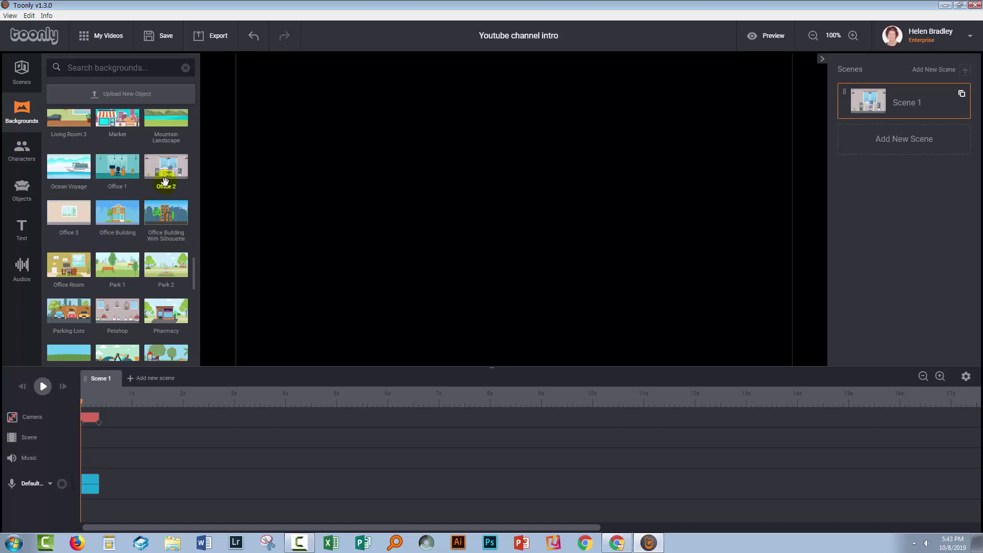
pyautogui.moveTo(173, 168); pyautogui.dragTo(436, 219)
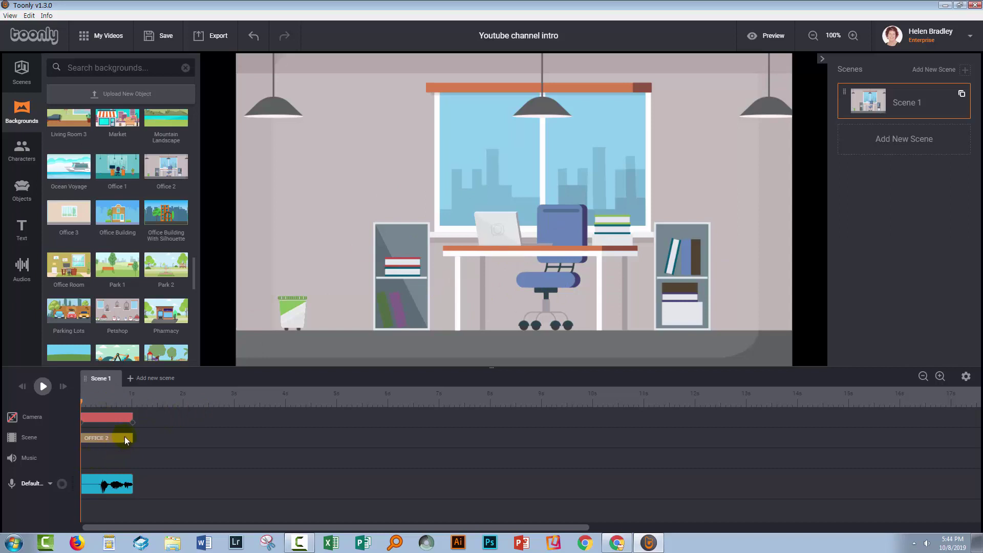
# Stretch the Office 2 scene clip to about 7 seconds and play it to check timing.
pyautogui.moveTo(127, 438); pyautogui.dragTo(429, 456)
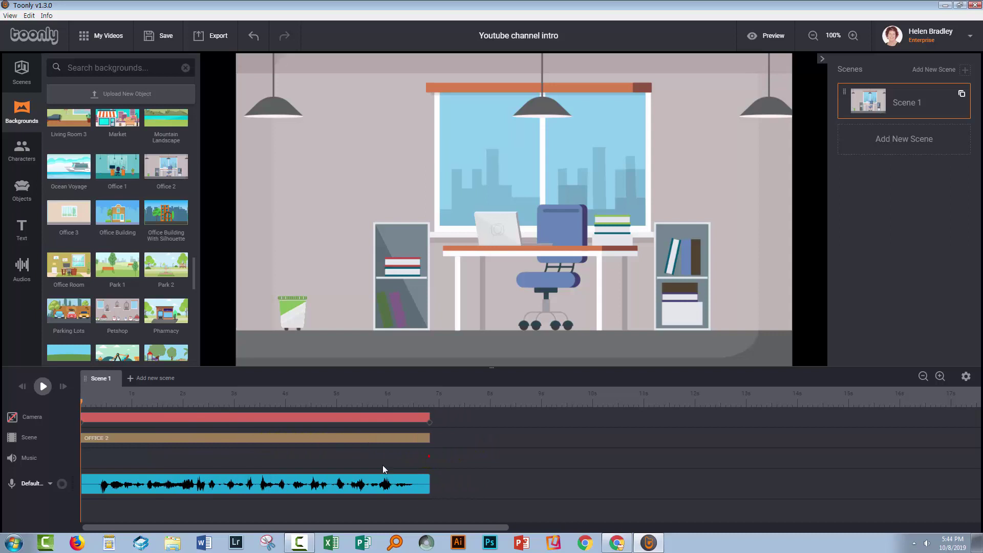
pyautogui.click(43, 388)
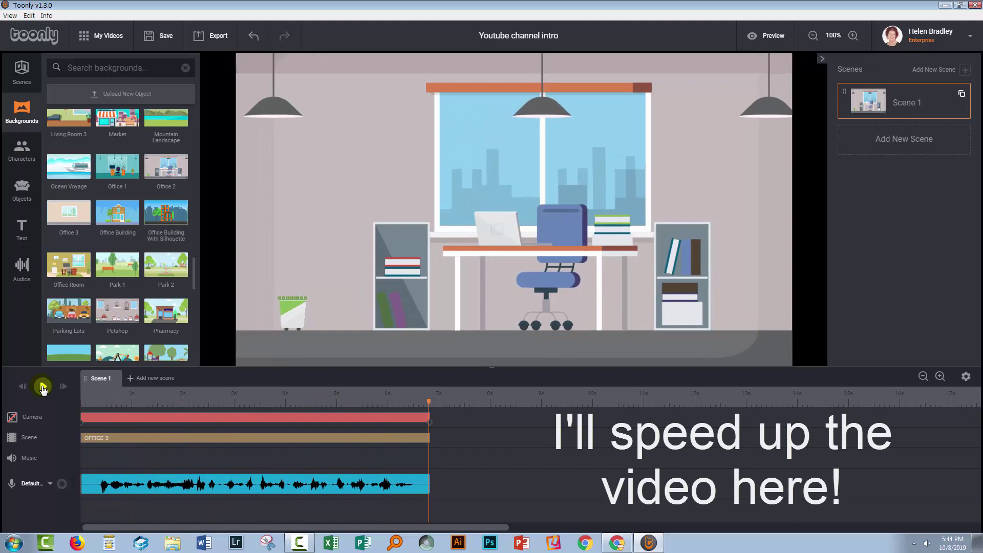
pyautogui.click(384, 483)
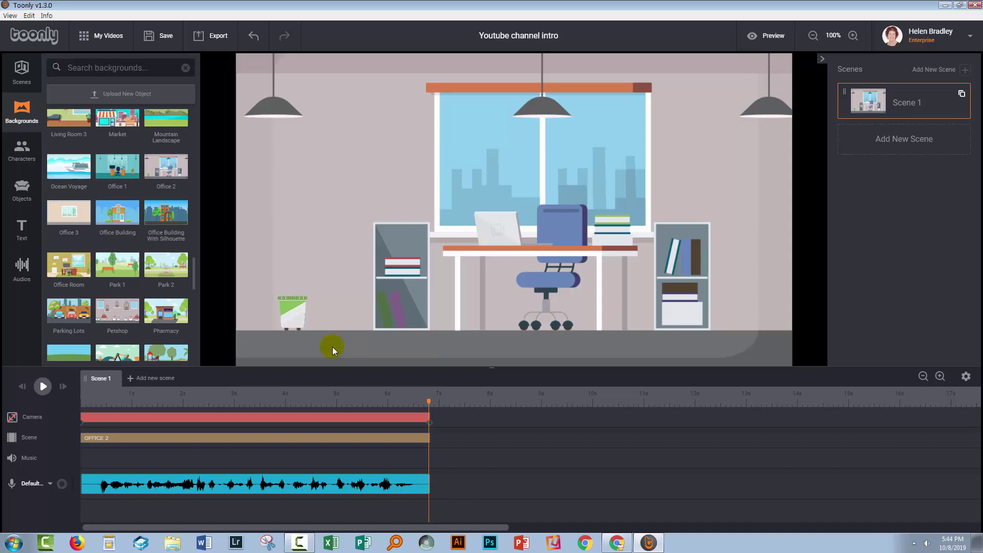
# Save the Office 2 background settings with Entrance enabled, then replay the scene from the start.
pyautogui.click(141, 439)
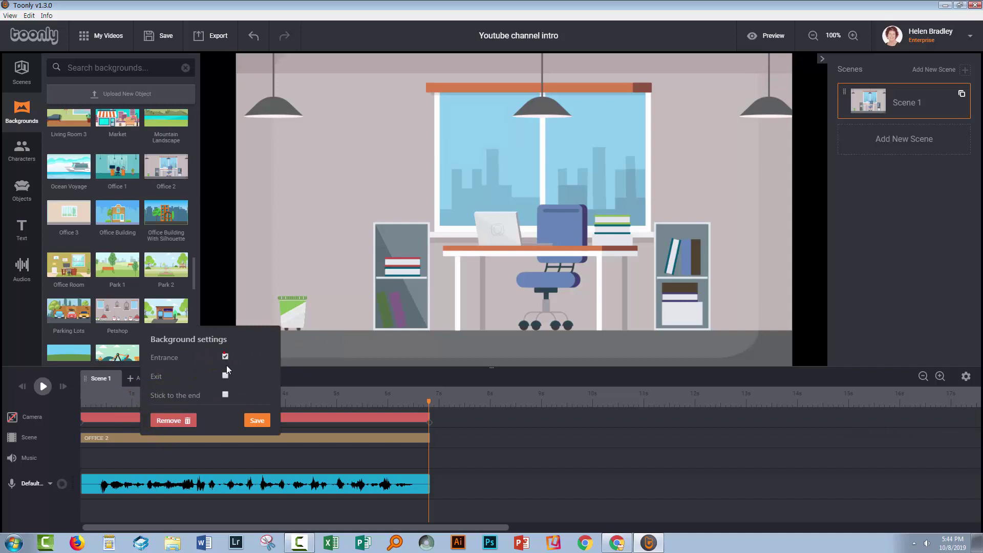
pyautogui.click(256, 420)
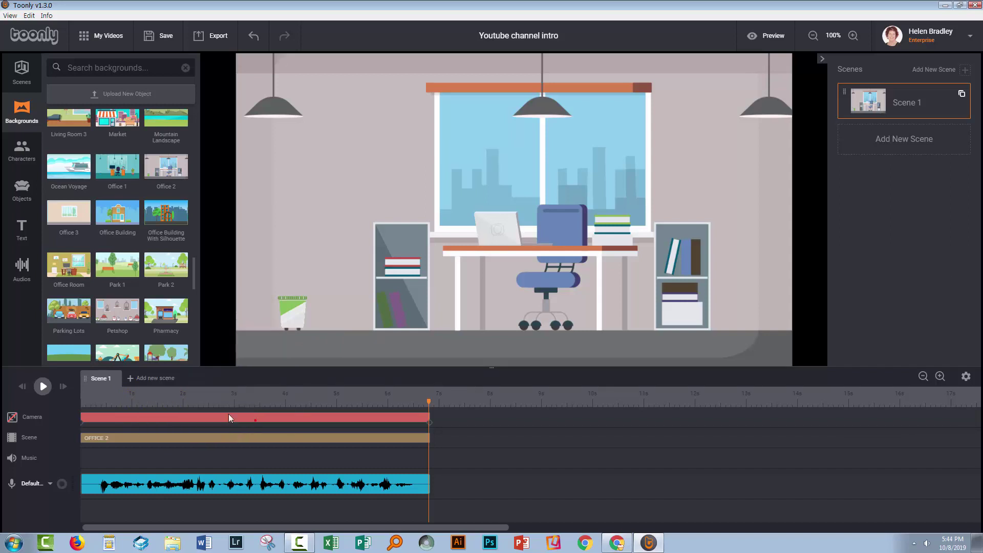
pyautogui.moveTo(106, 403); pyautogui.dragTo(69, 407)
pyautogui.click(43, 387)
pyautogui.click(43, 386)
# Place White American Woman 2 in the office beside the shelf and enlarge her.
pyautogui.click(21, 152)
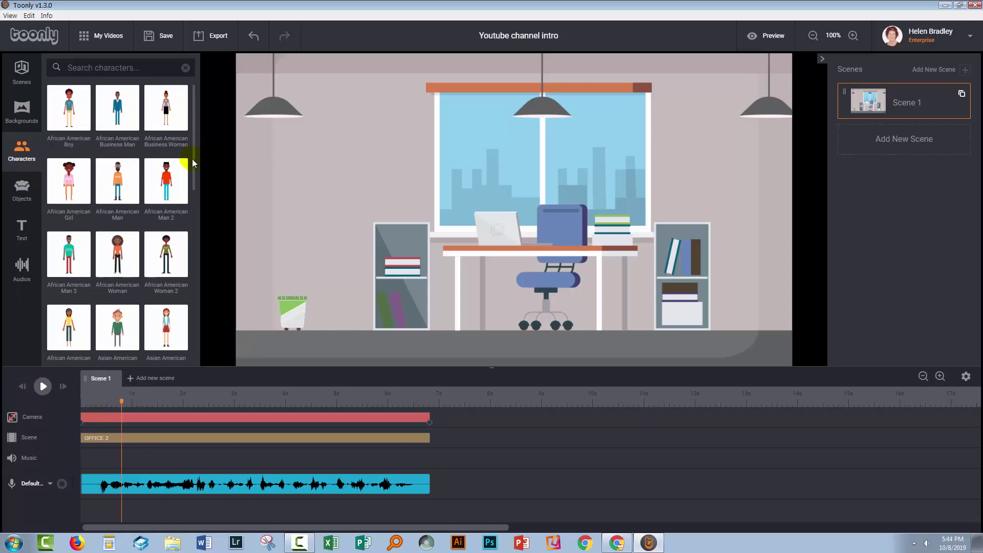
pyautogui.moveTo(193, 155); pyautogui.dragTo(204, 388)
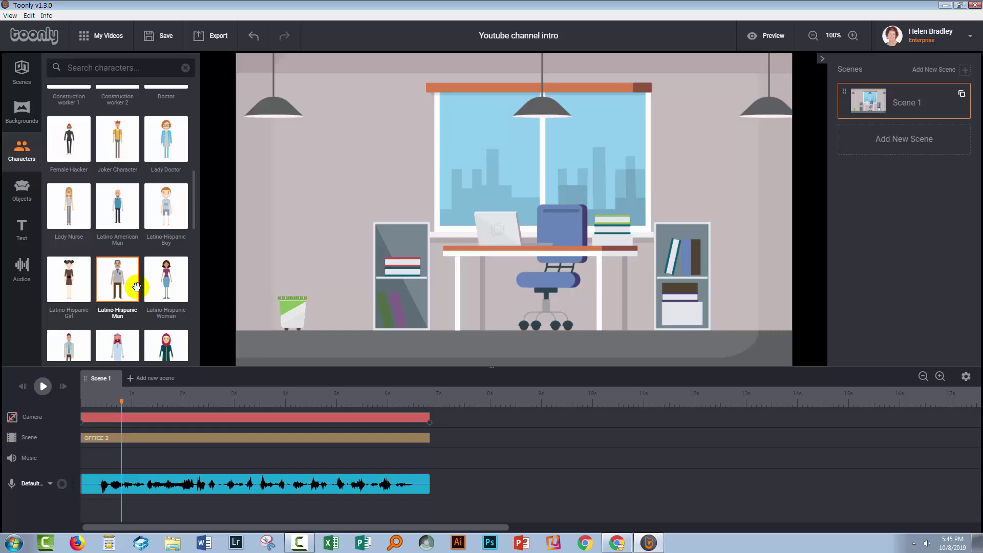
pyautogui.click(67, 315)
pyautogui.moveTo(66, 317); pyautogui.dragTo(339, 260)
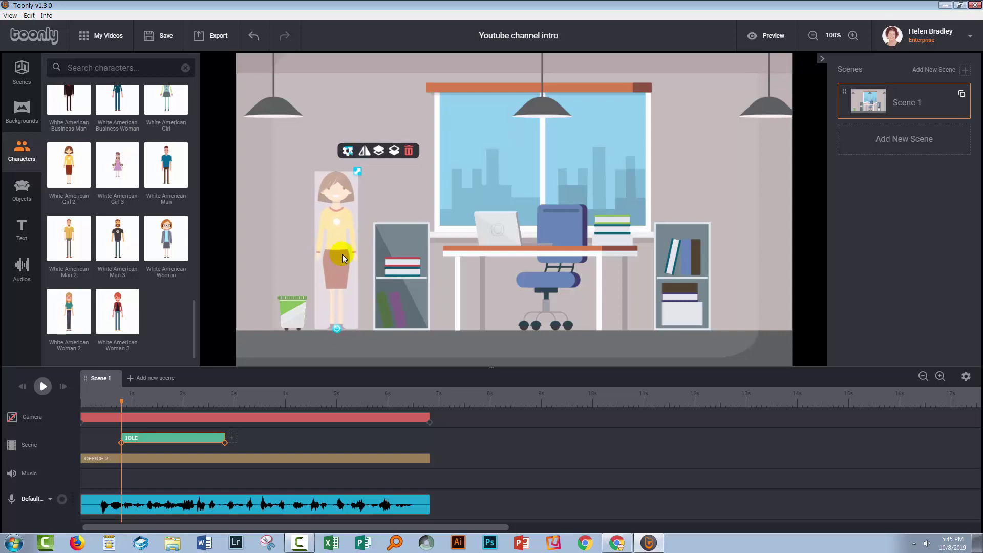
pyautogui.moveTo(361, 165); pyautogui.dragTo(376, 146)
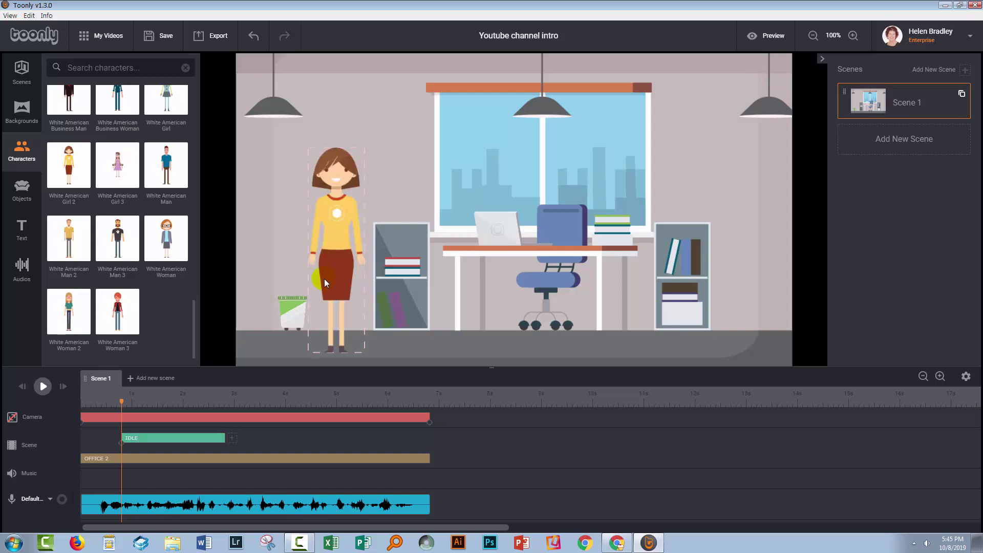
pyautogui.moveTo(324, 278); pyautogui.dragTo(327, 249)
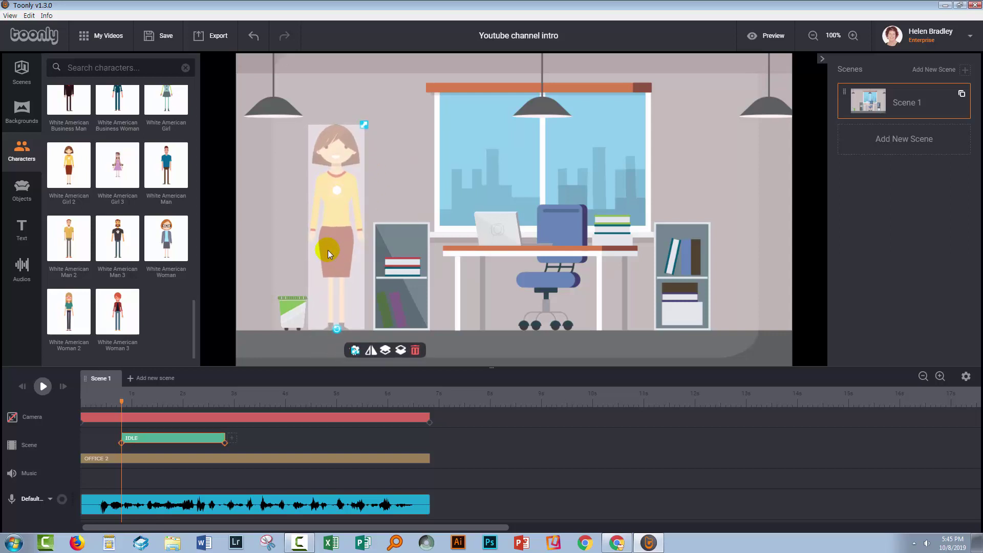
# Start her Idle clip at 0 seconds and stretch it to the scene's end.
pyautogui.moveTo(150, 435); pyautogui.dragTo(109, 435)
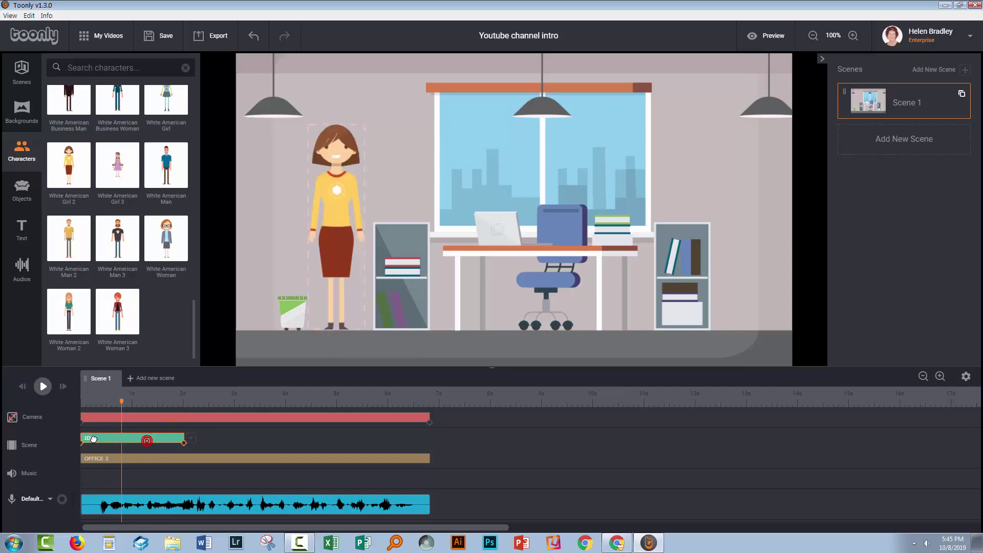
pyautogui.moveTo(98, 398); pyautogui.dragTo(76, 407)
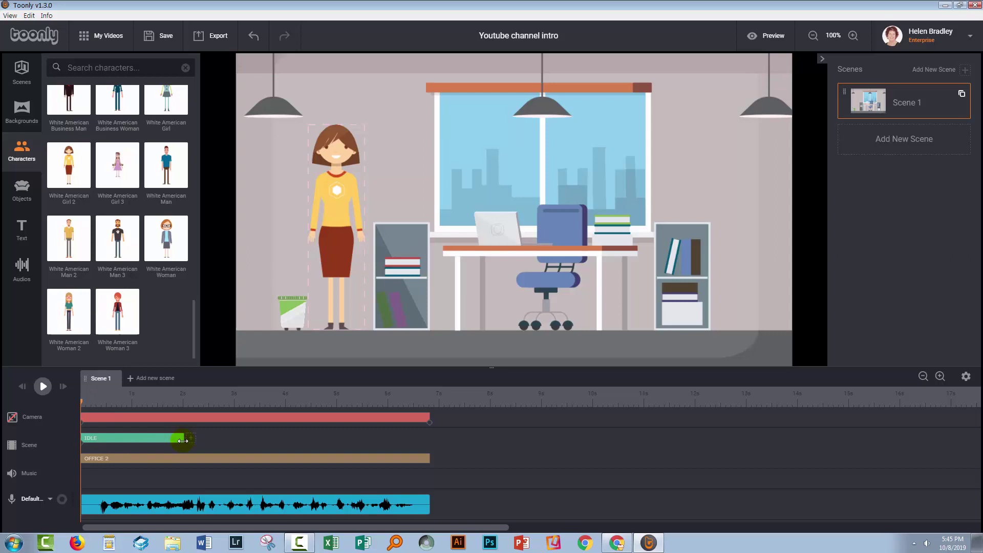
pyautogui.moveTo(184, 439); pyautogui.dragTo(430, 450)
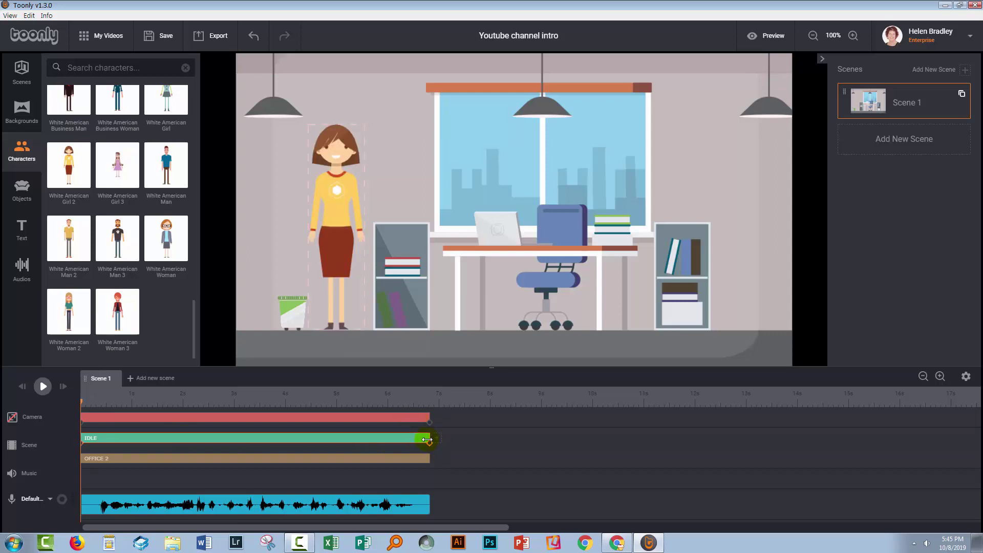
# Set the woman's In and Out effects to Instant.
pyautogui.click(106, 441)
pyautogui.click(91, 440)
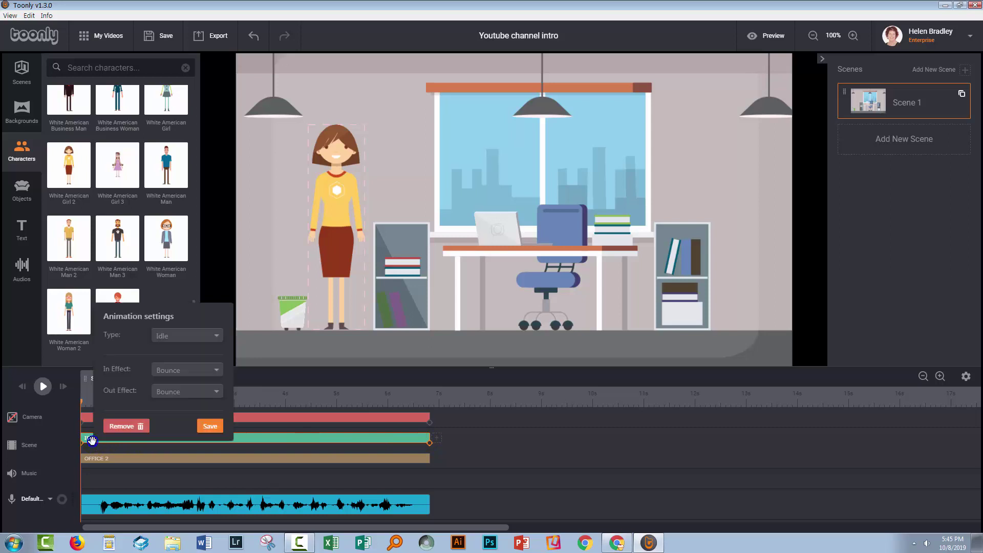
pyautogui.click(177, 370)
pyautogui.click(179, 387)
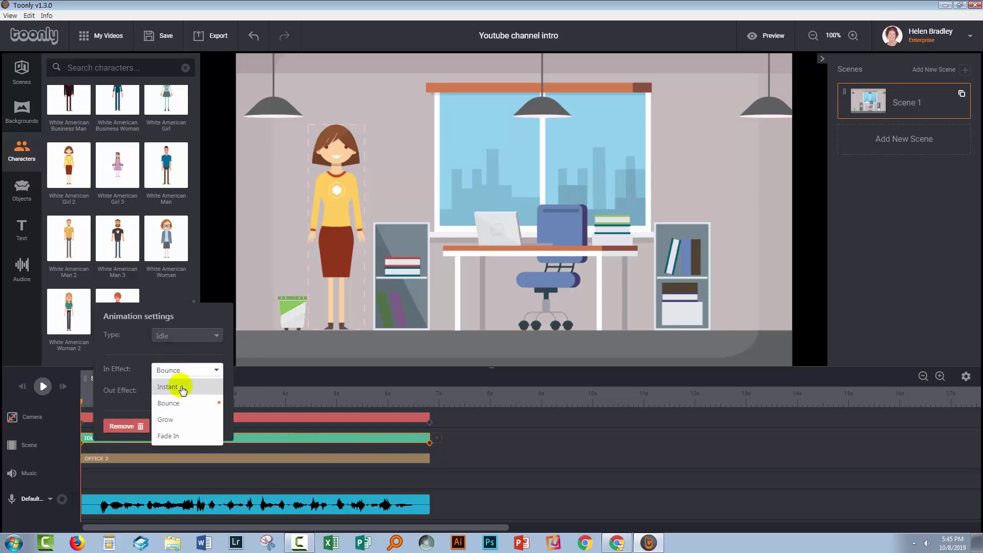
pyautogui.click(178, 394)
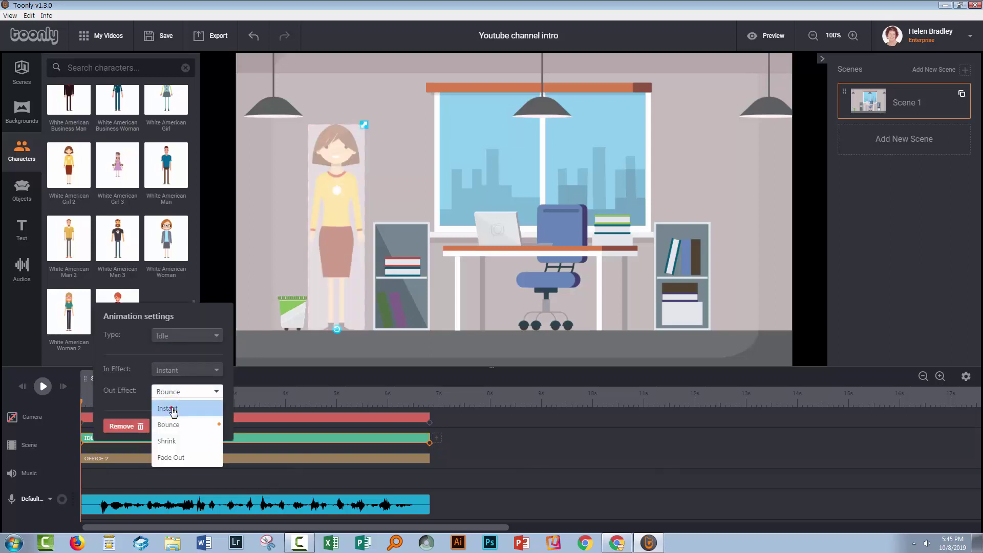
pyautogui.click(176, 408)
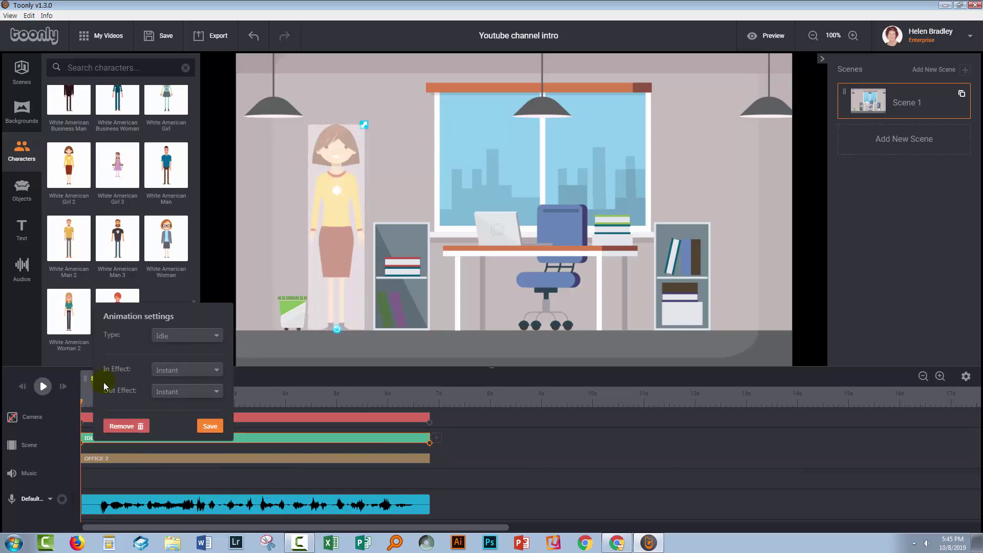
# Change her animation type to Lip sync on the New Channel Intro 2019 track and save.
pyautogui.click(185, 336)
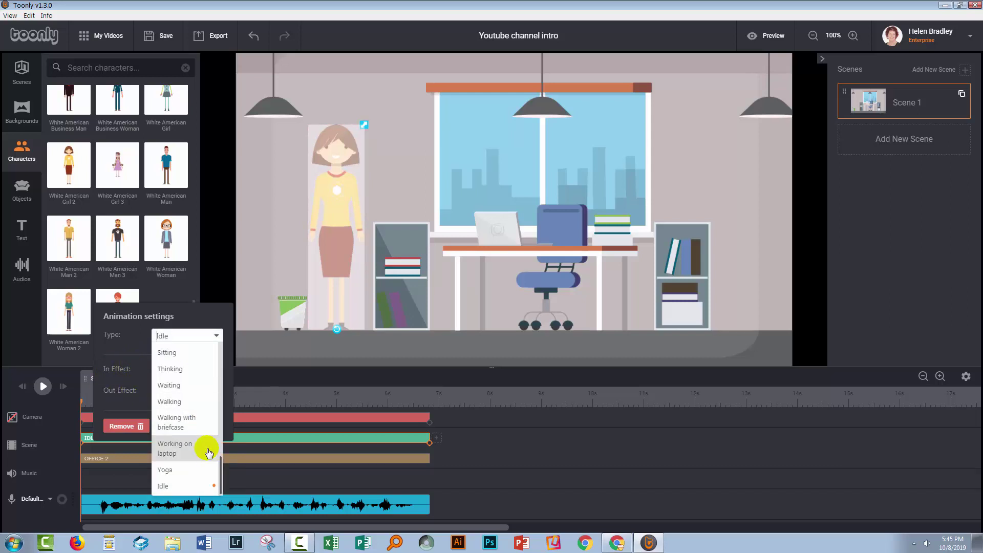
pyautogui.moveTo(221, 470); pyautogui.dragTo(221, 432)
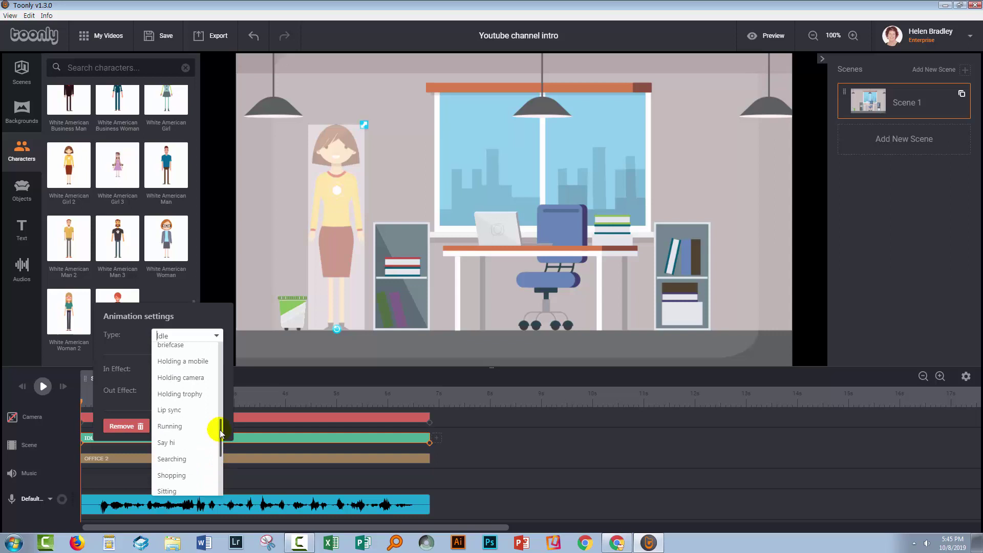
pyautogui.click(169, 410)
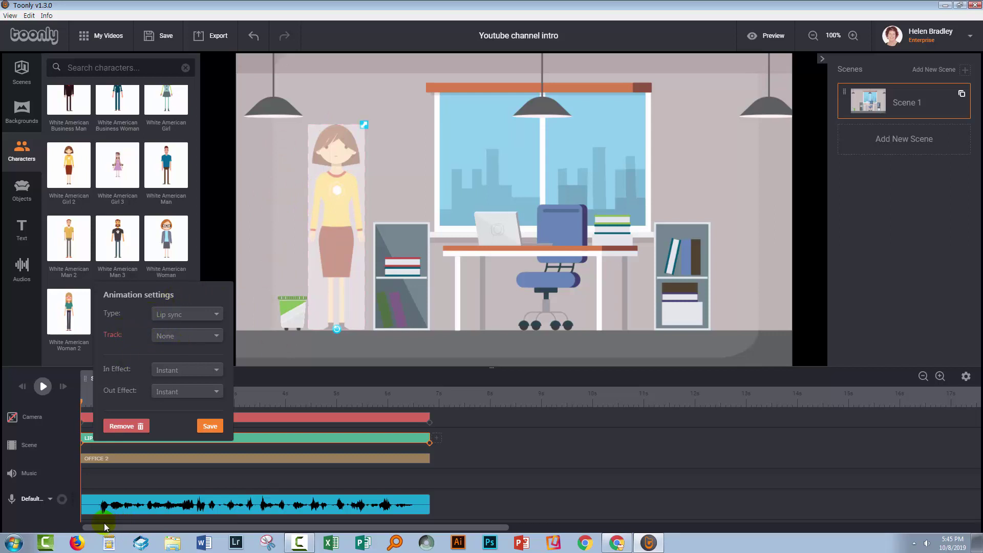
pyautogui.click(192, 338)
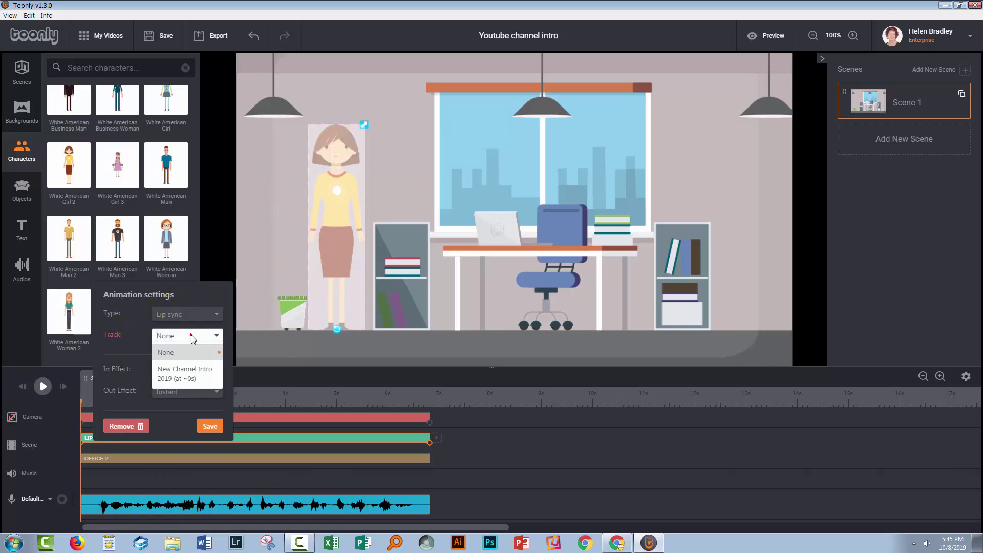
pyautogui.click(174, 377)
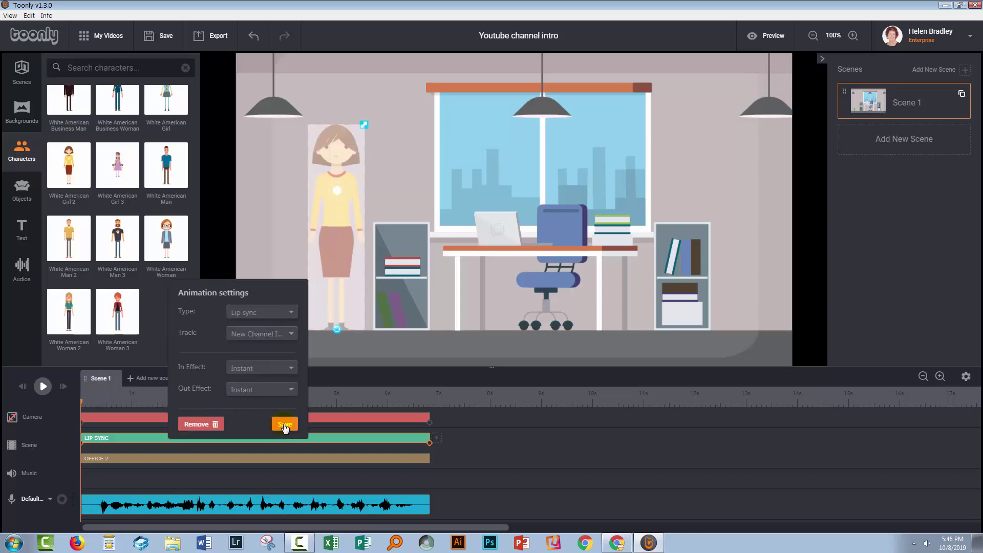
pyautogui.click(284, 425)
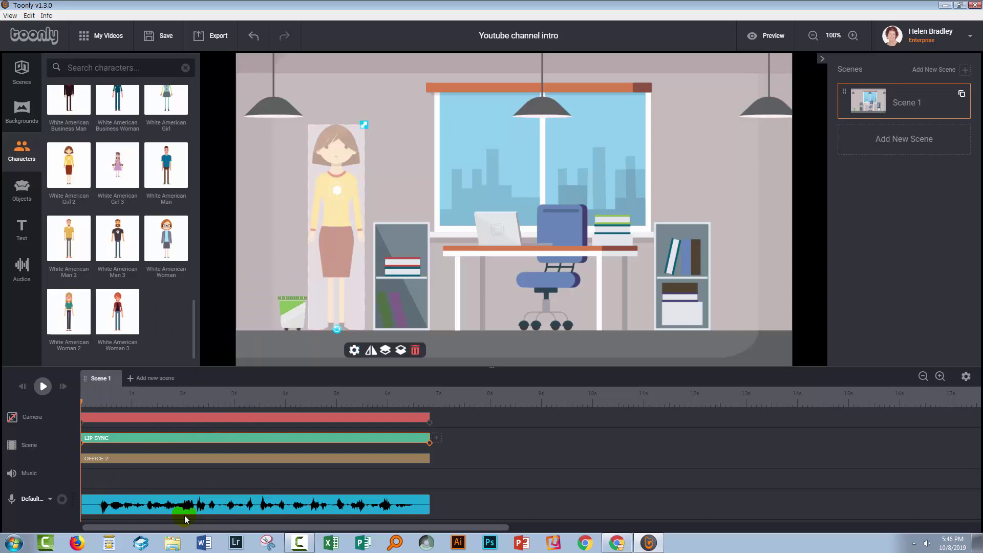
# Save the voice track's sound settings with Playthrough on at 50% volume and Fade Out off.
pyautogui.click(220, 509)
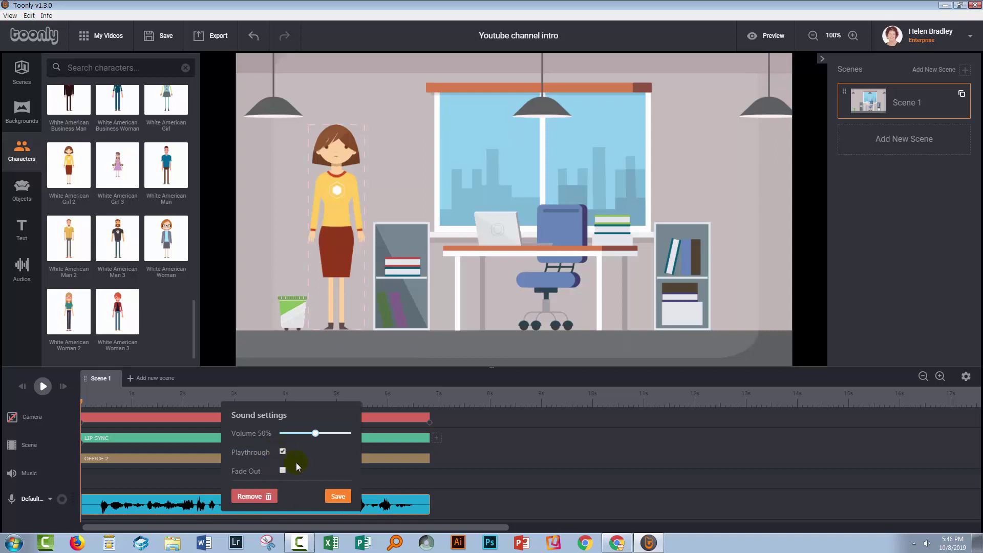
pyautogui.click(340, 498)
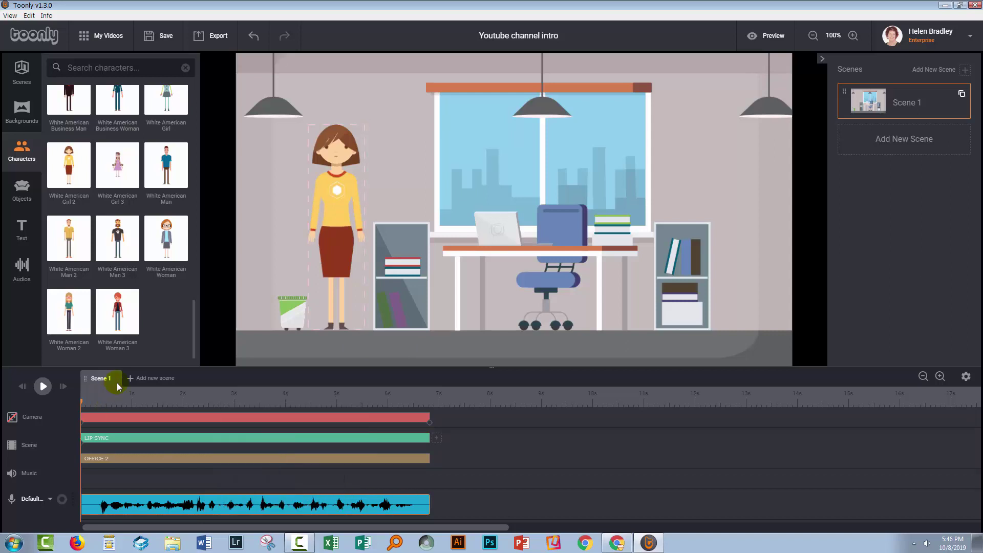
# Add Scene 2 with the Office 1 background and stretch its clip to about 7 seconds.
pyautogui.click(129, 378)
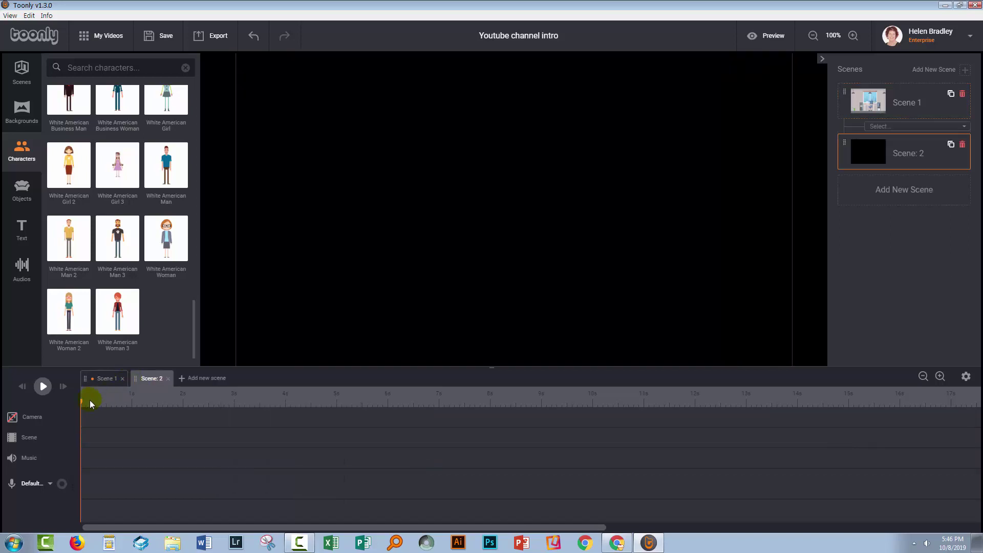
pyautogui.click(22, 110)
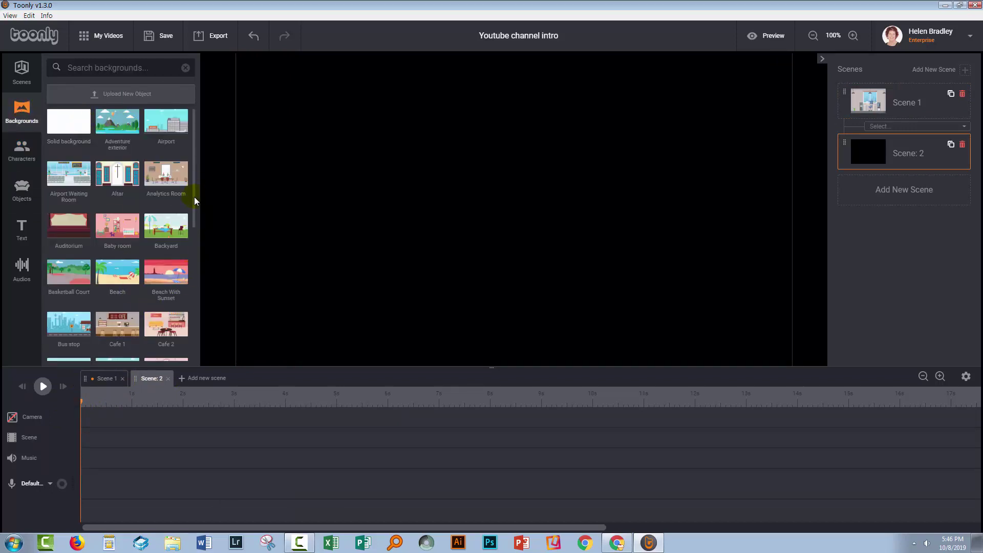
pyautogui.scroll(-10, 191, 355)
pyautogui.click(166, 166)
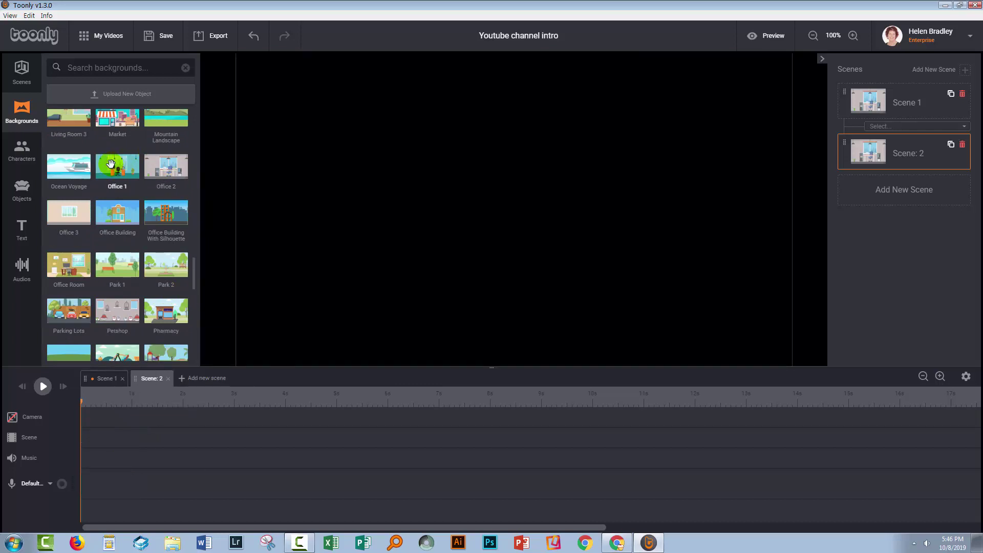
pyautogui.click(117, 166)
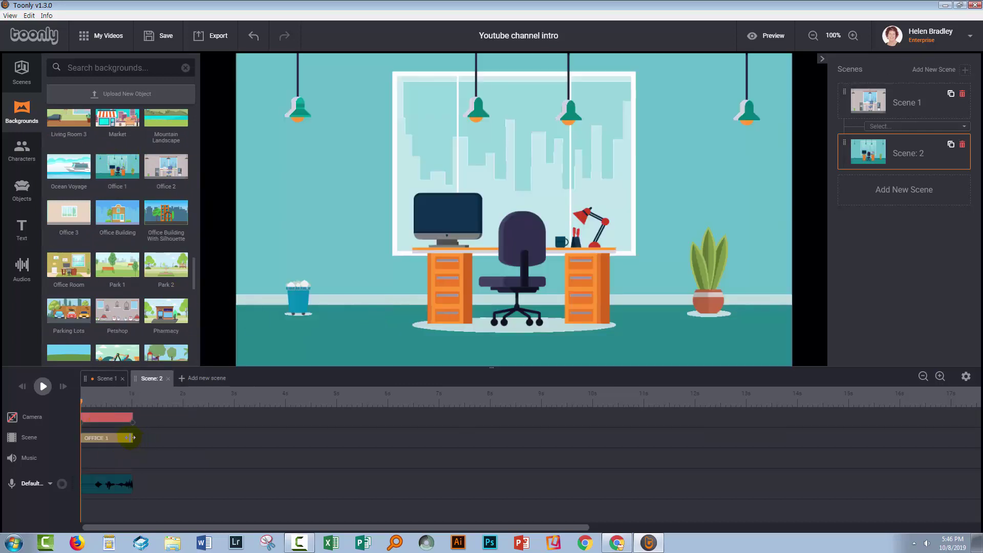
pyautogui.moveTo(129, 438); pyautogui.dragTo(445, 439)
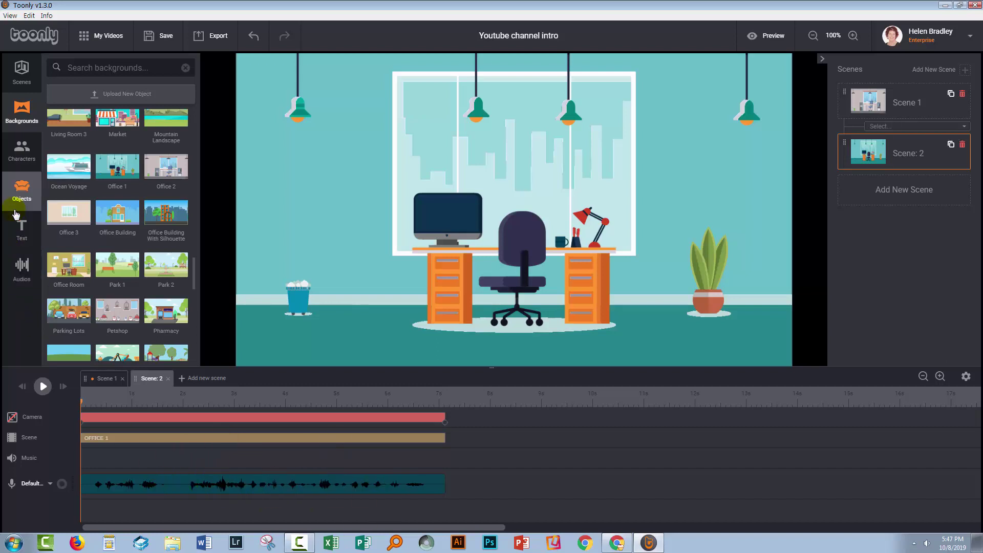
# Drag White American Girl 2 from the Characters library into the Scene 2 office.
pyautogui.click(20, 150)
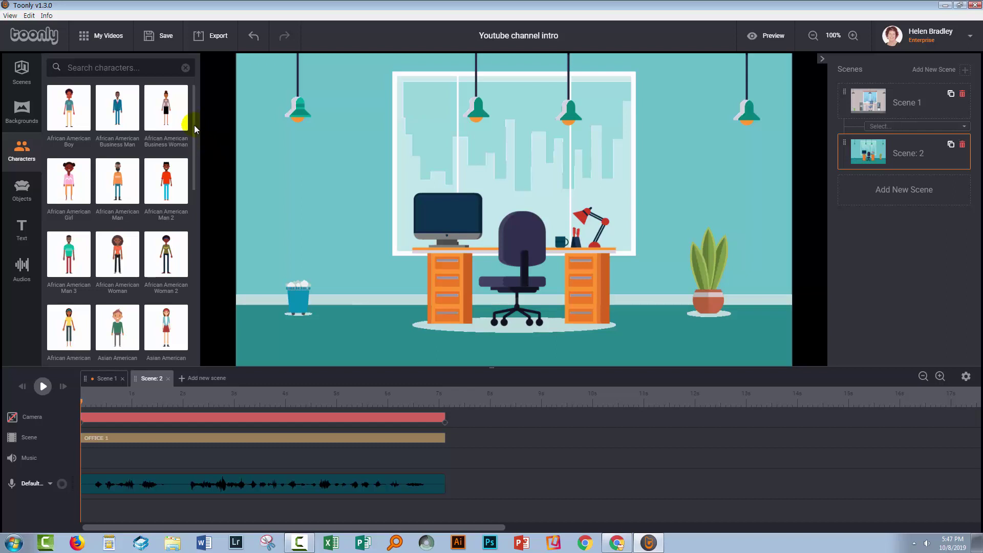
pyautogui.moveTo(195, 128); pyautogui.dragTo(189, 358)
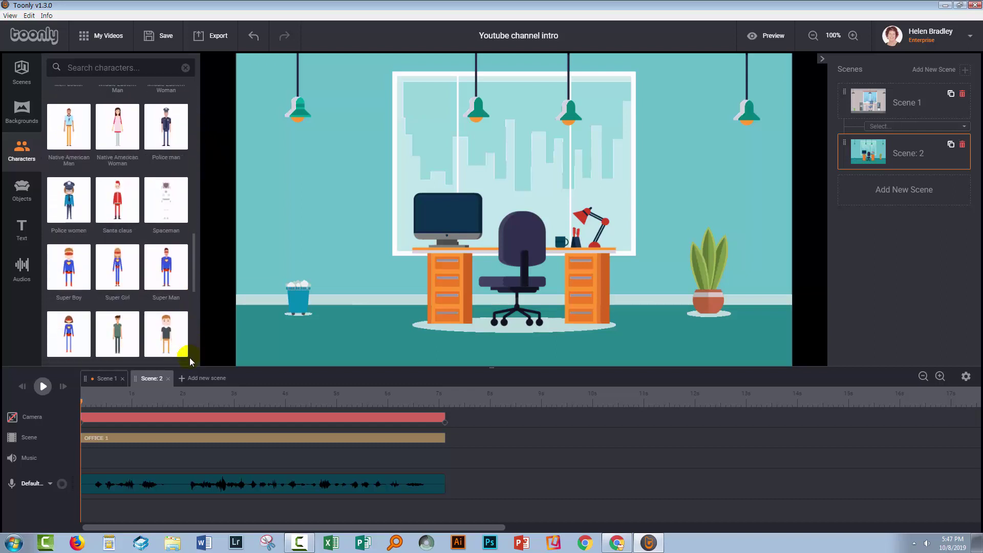
pyautogui.scroll(-1, 189, 358)
pyautogui.scroll(2, 184, 307)
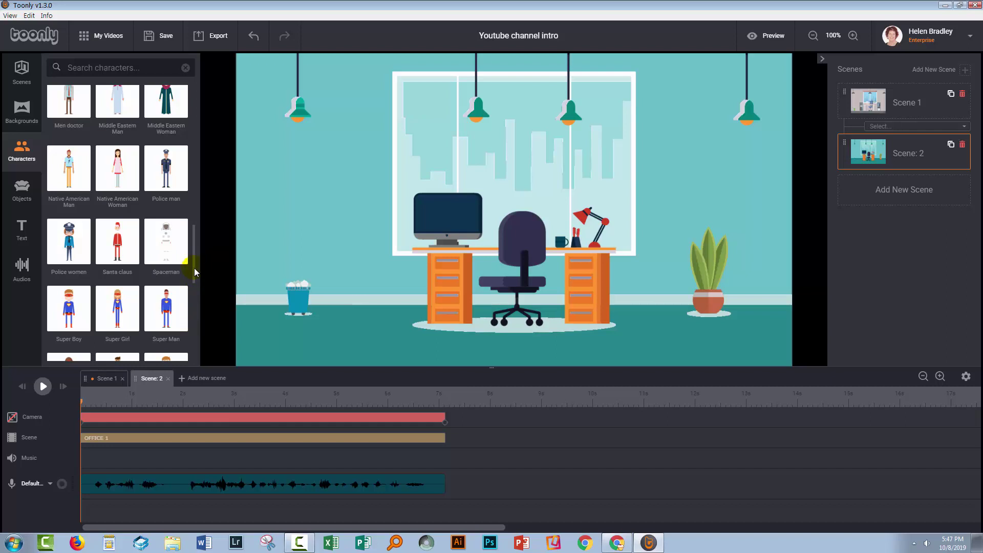
pyautogui.moveTo(194, 272); pyautogui.dragTo(192, 334)
pyautogui.moveTo(69, 223); pyautogui.dragTo(337, 287)
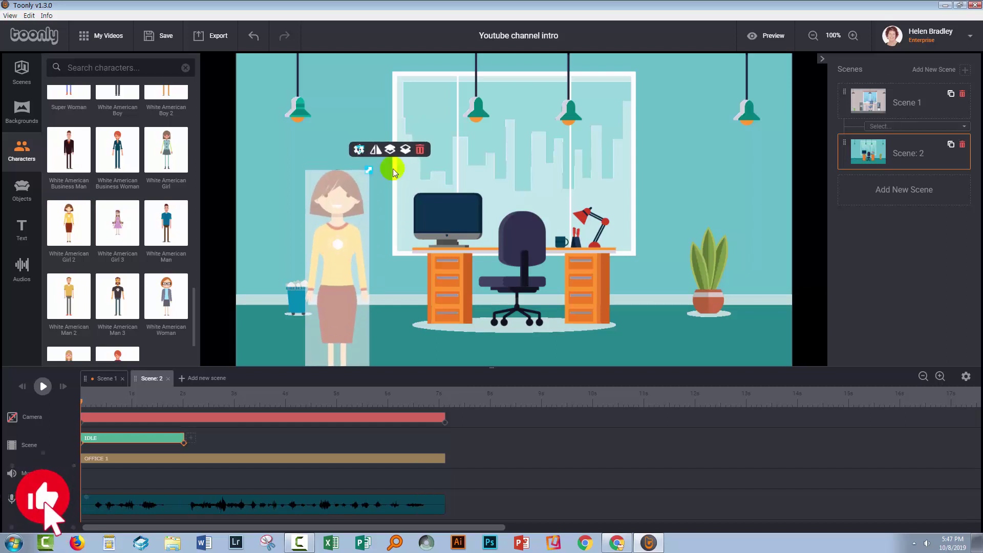
# Move her up beside the bin, shrink her slightly and nudge her into place.
pyautogui.moveTo(347, 265); pyautogui.dragTo(357, 212)
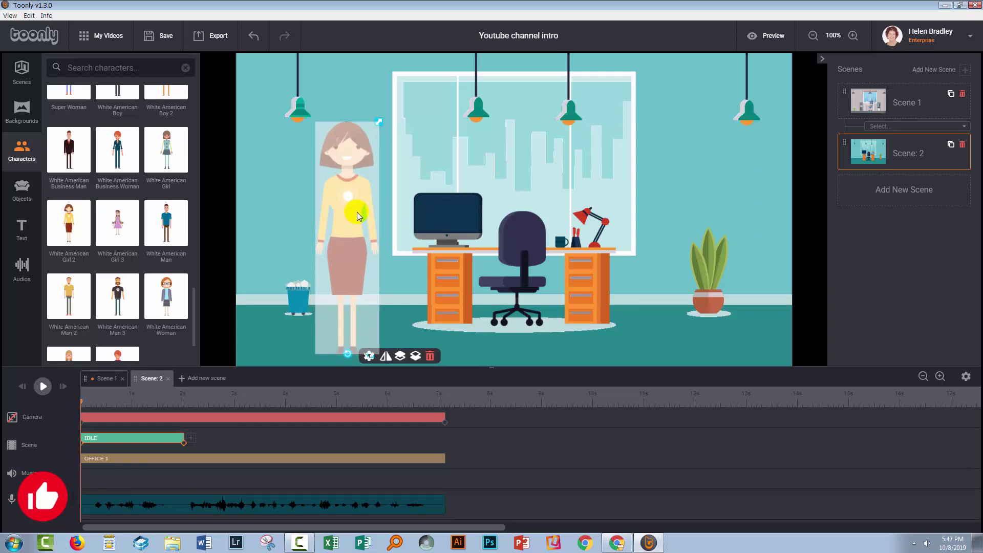
pyautogui.moveTo(378, 117); pyautogui.dragTo(375, 129)
pyautogui.moveTo(352, 211); pyautogui.dragTo(349, 217)
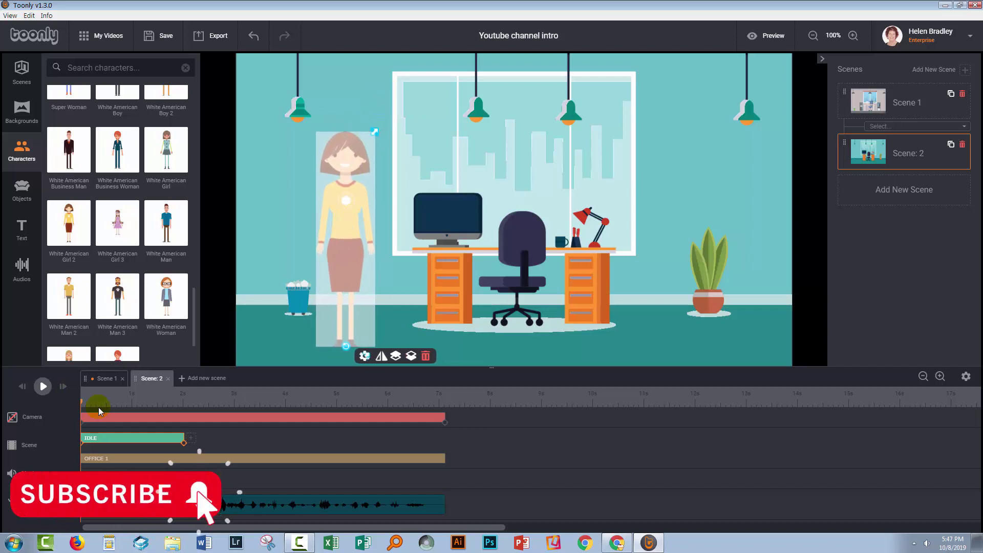
# Set both the in and out effects of the Scene 2 woman's IDLE clip to Instant.
pyautogui.click(105, 437)
pyautogui.click(105, 437)
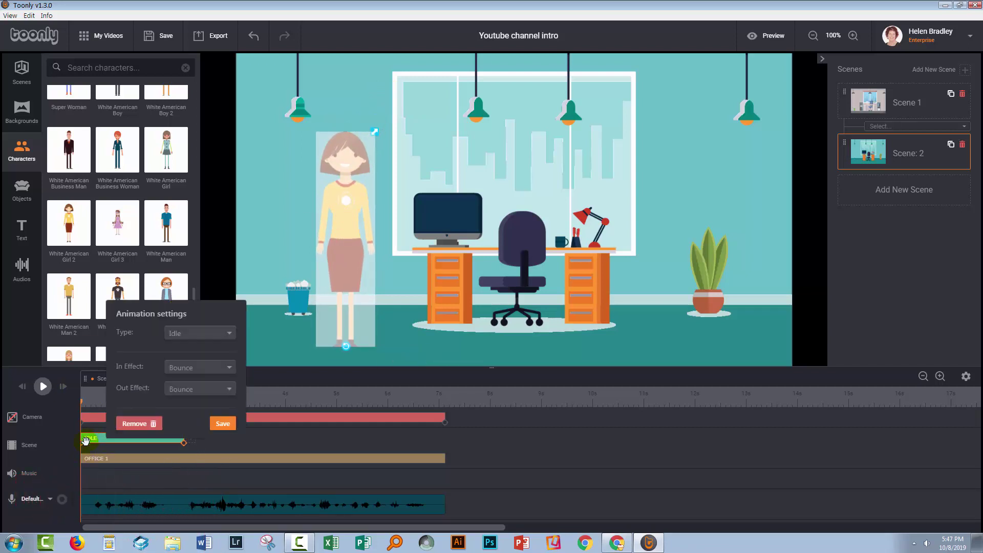
pyautogui.click(175, 367)
pyautogui.click(176, 385)
pyautogui.click(177, 389)
pyautogui.click(178, 422)
pyautogui.click(188, 389)
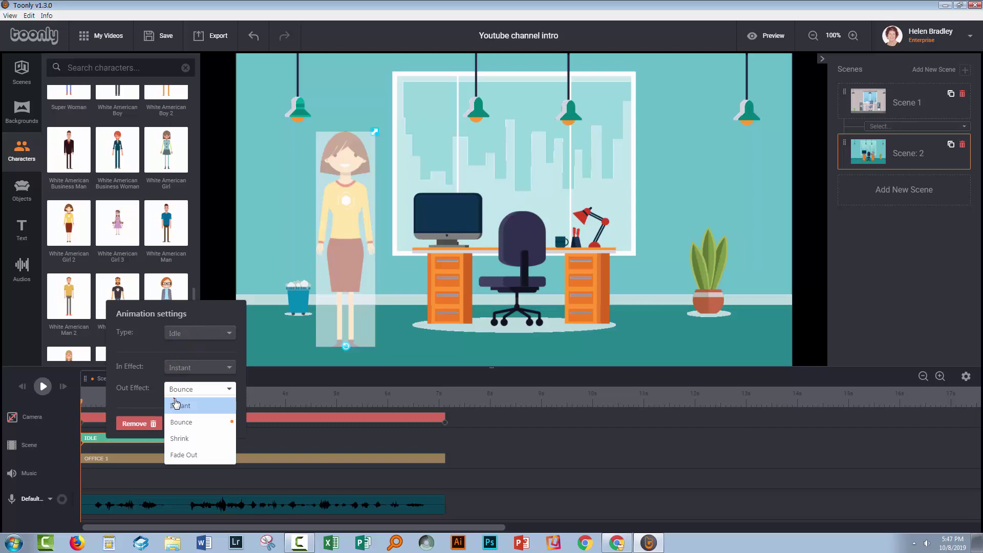
pyautogui.click(178, 404)
# Switch its animation to Lip sync on New Channel Intro 2019 and stretch it to 7s.
pyautogui.click(201, 333)
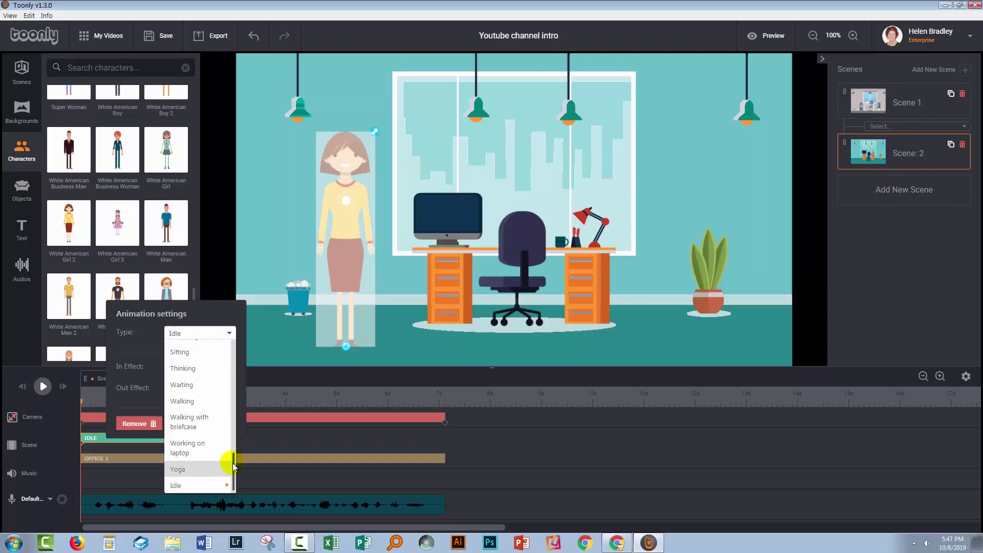
pyautogui.moveTo(233, 461); pyautogui.dragTo(231, 428)
pyautogui.click(182, 406)
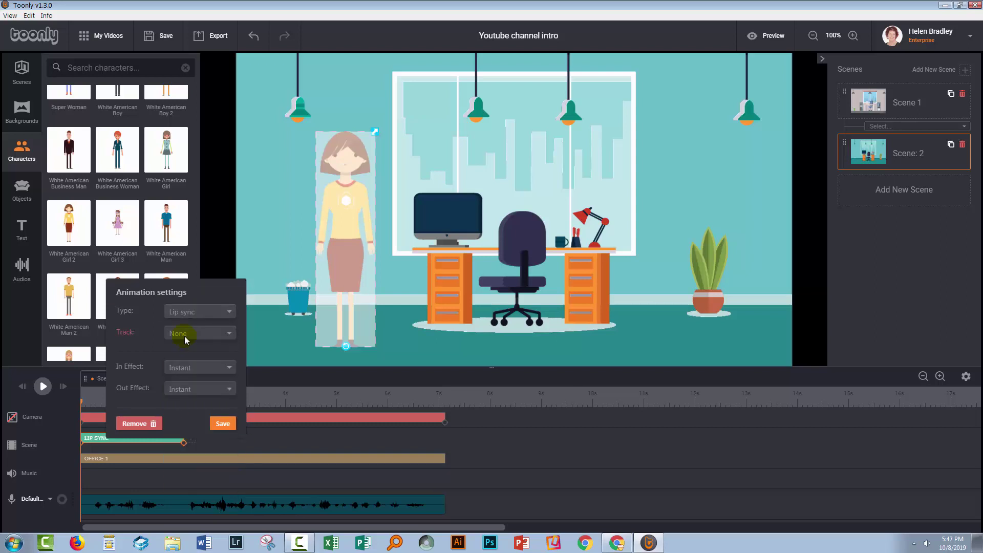
pyautogui.click(179, 334)
pyautogui.click(185, 372)
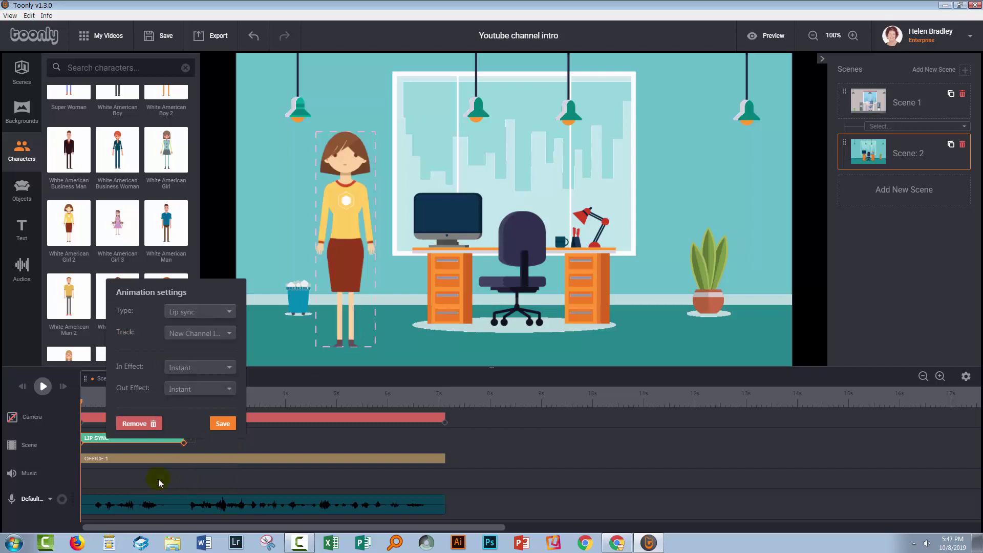
pyautogui.click(222, 424)
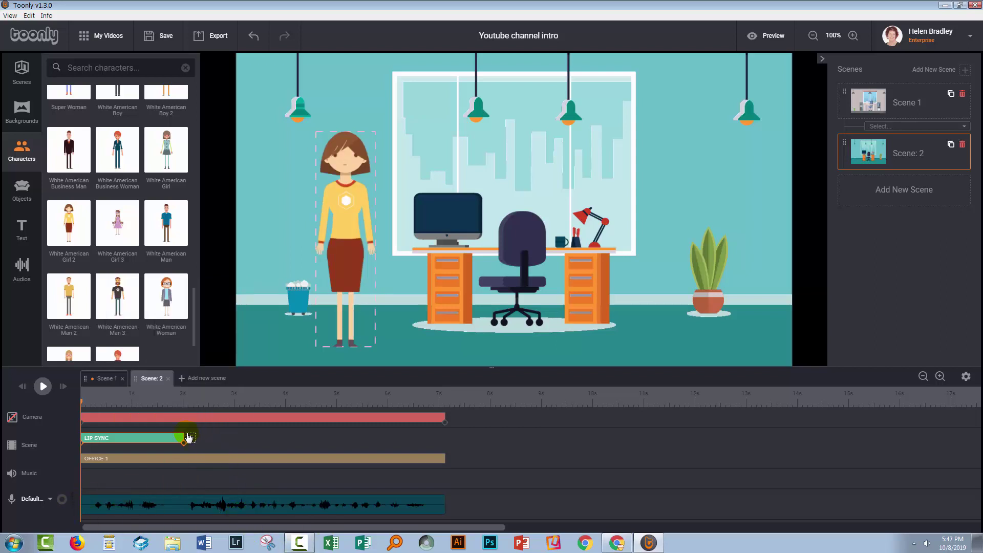
pyautogui.moveTo(181, 437); pyautogui.dragTo(444, 452)
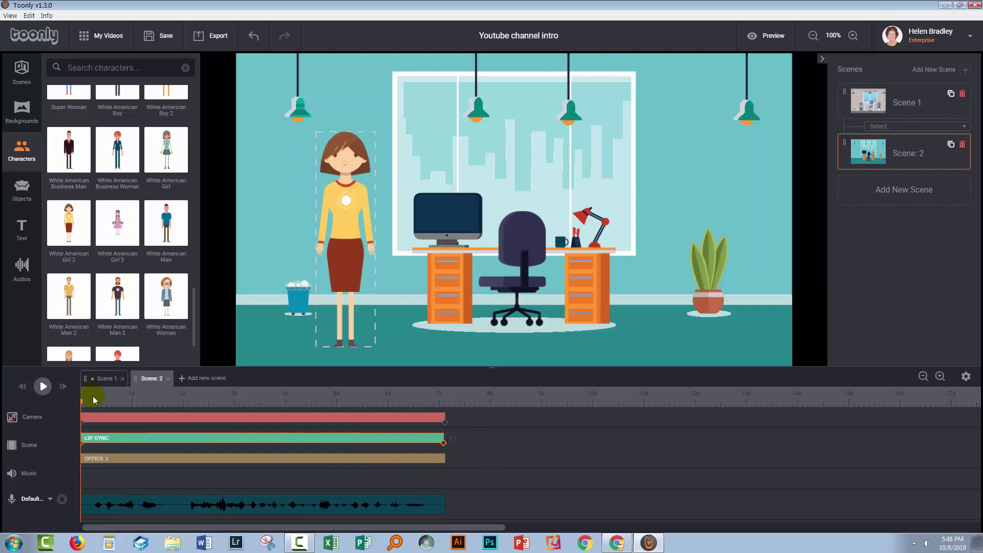
# Play back Scene 1, then preview the full 13-second two-scene video.
pyautogui.click(101, 379)
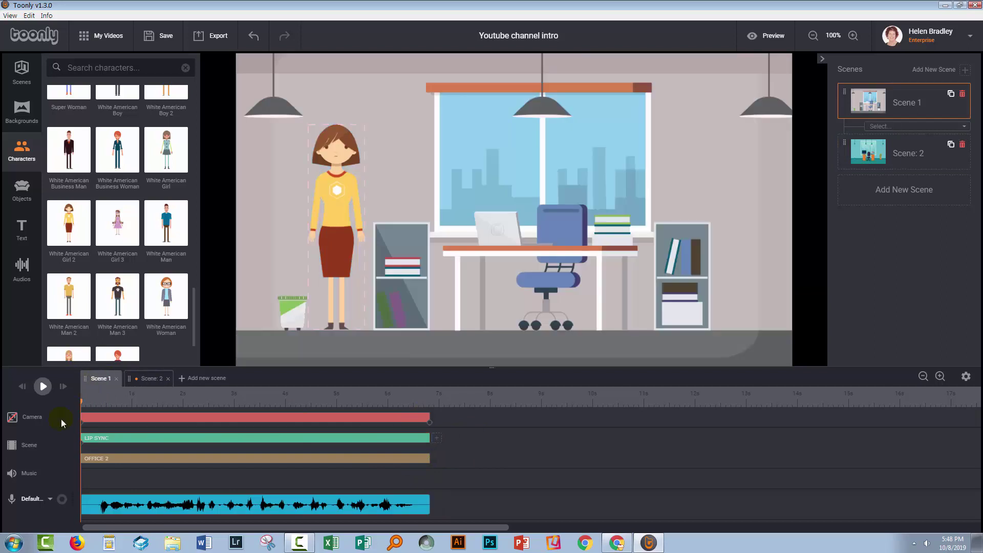
pyautogui.click(43, 387)
pyautogui.click(137, 379)
pyautogui.click(768, 36)
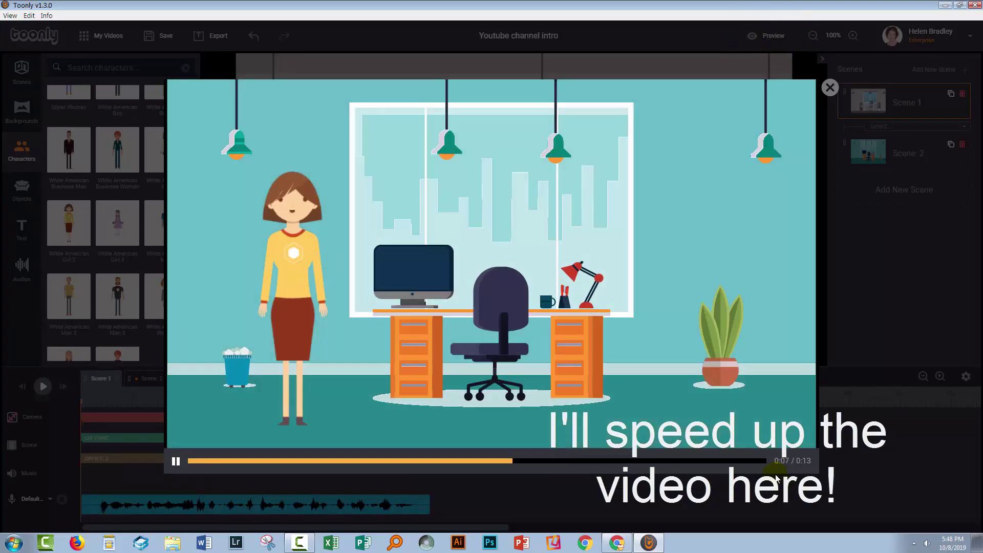
# Close the preview and save Scene 2's OFFICE 1 background with its Entrance effect unchecked.
pyautogui.click(830, 88)
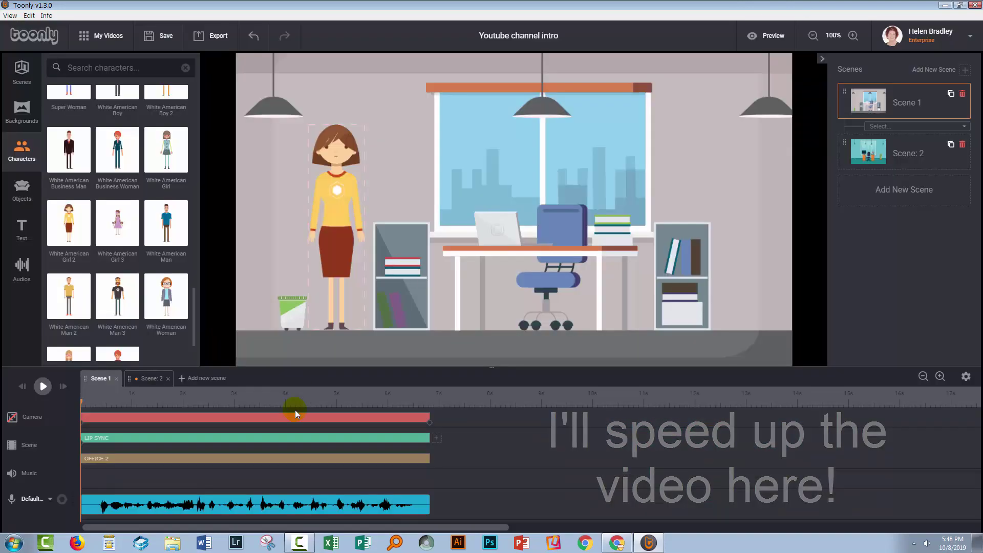
pyautogui.click(153, 378)
pyautogui.click(142, 437)
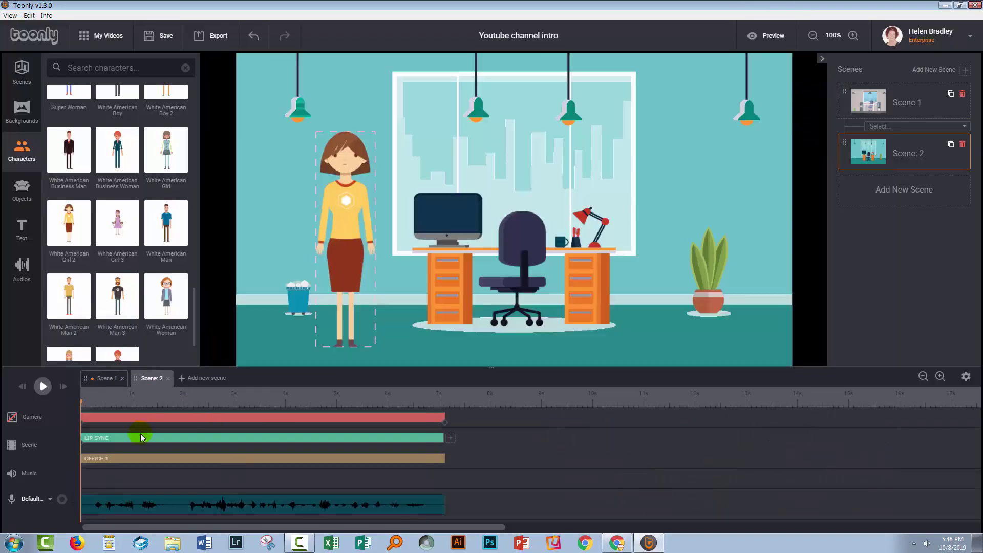
pyautogui.click(130, 459)
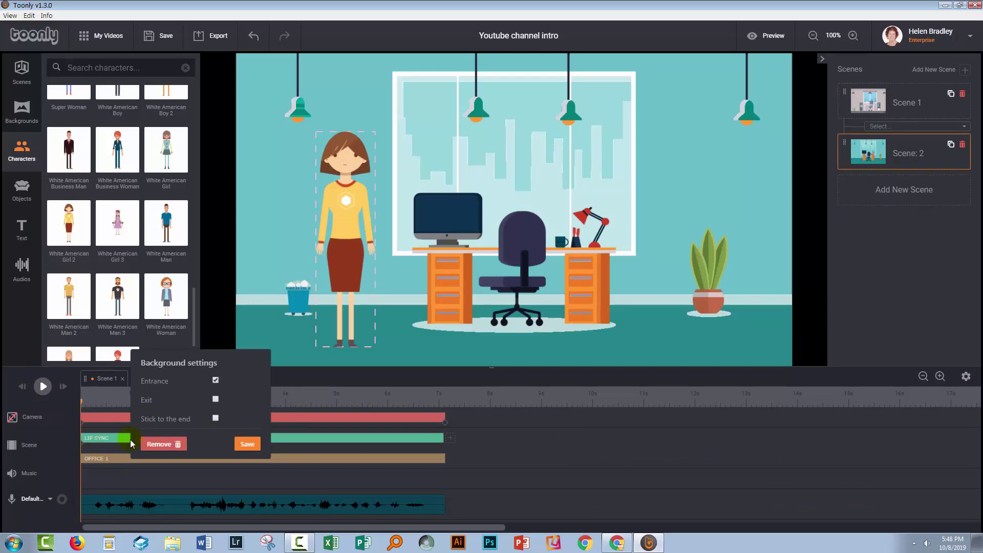
pyautogui.click(216, 380)
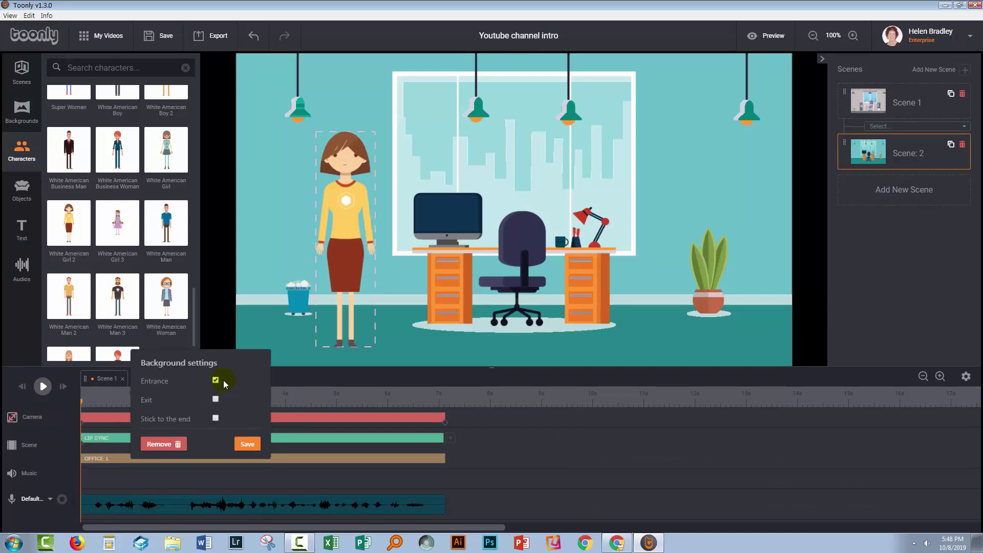
pyautogui.click(241, 443)
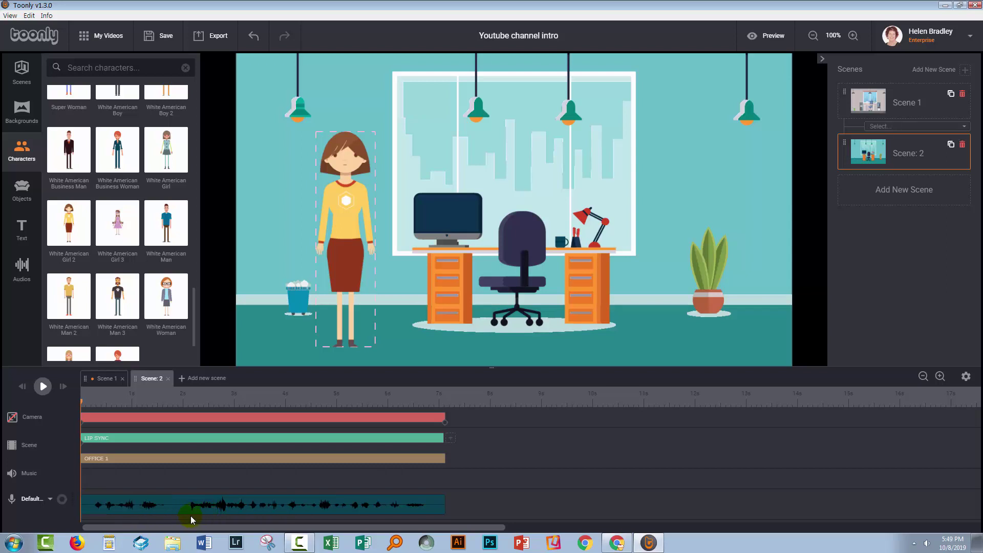
# Turn on Playthrough for Scene 1's voice track and save its sound settings.
pyautogui.click(98, 379)
pyautogui.click(136, 505)
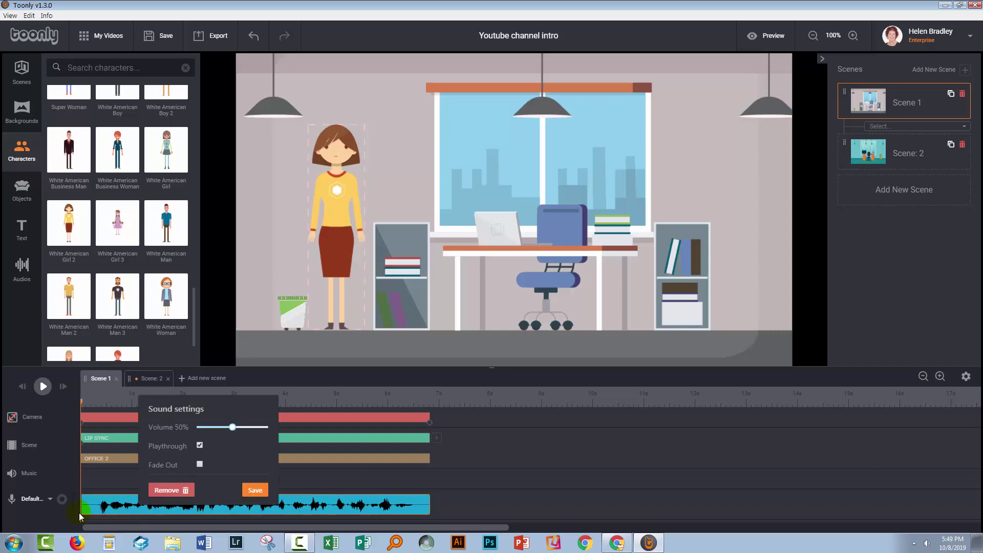
pyautogui.click(200, 446)
pyautogui.click(257, 491)
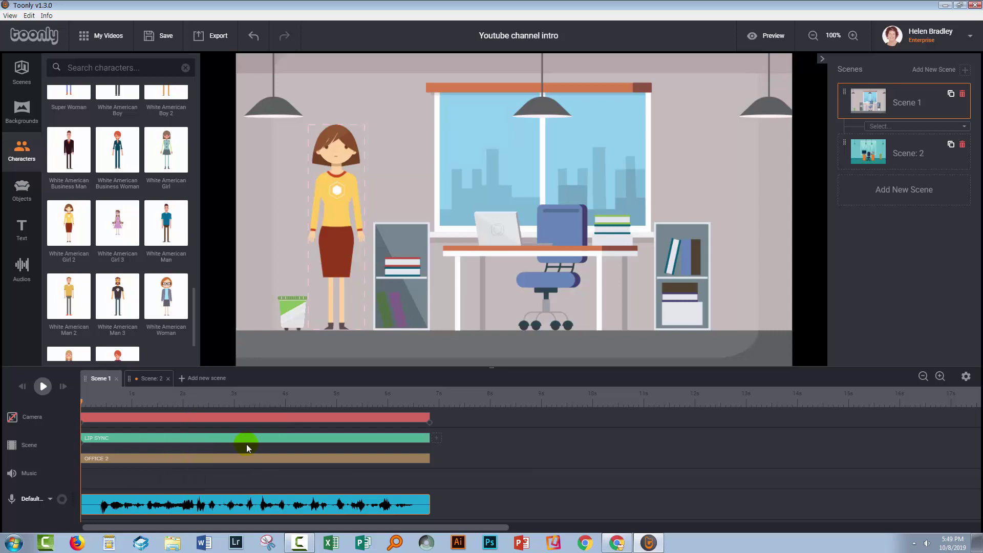
# Link the Scene 1 woman's lip sync clip to the New Channel Intro 2019 track.
pyautogui.click(242, 437)
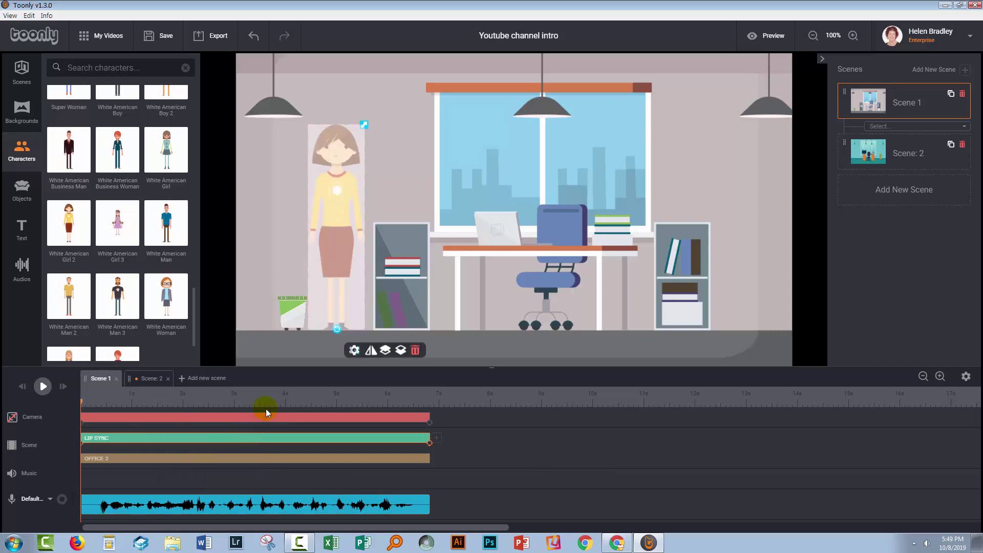
pyautogui.doubleClick(248, 440)
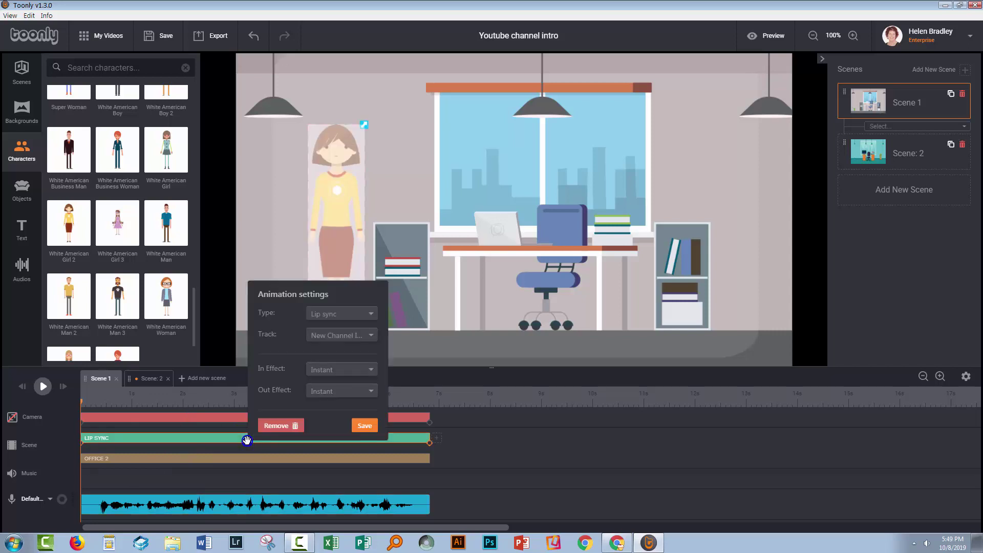
pyautogui.click(326, 333)
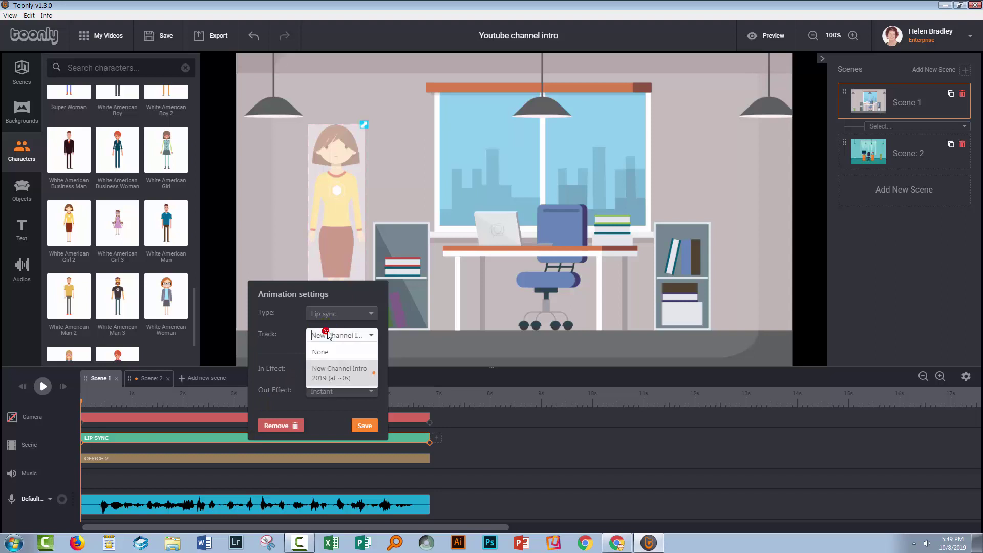
pyautogui.click(334, 373)
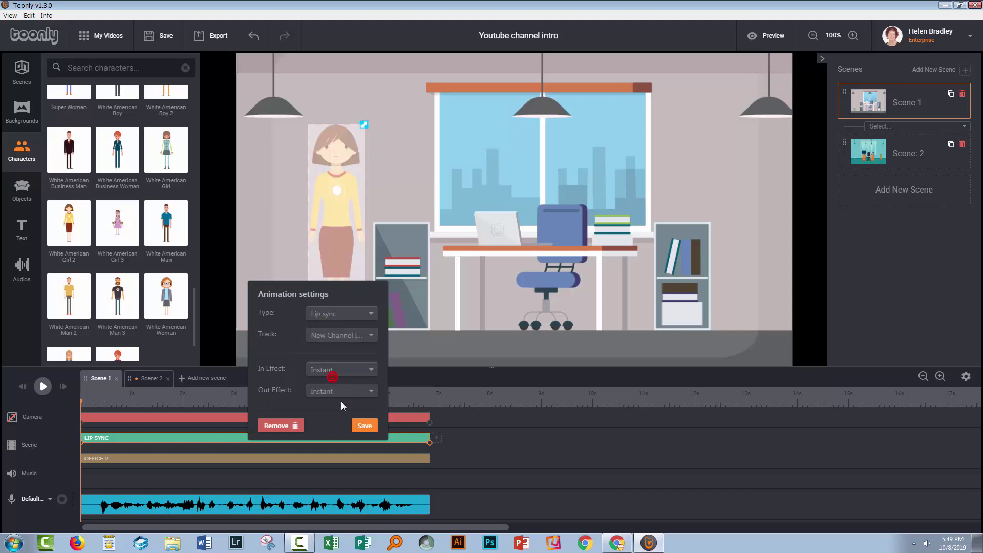
pyautogui.click(365, 426)
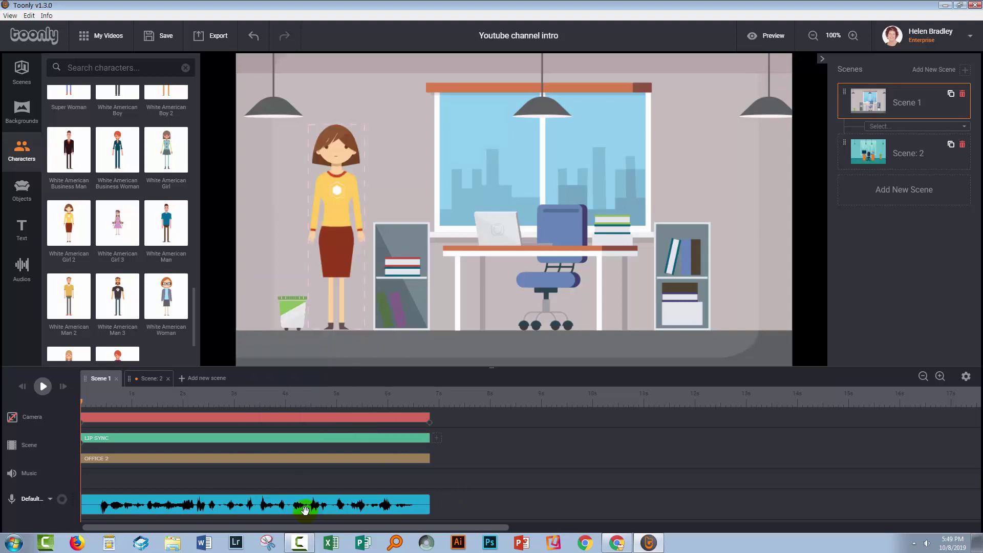